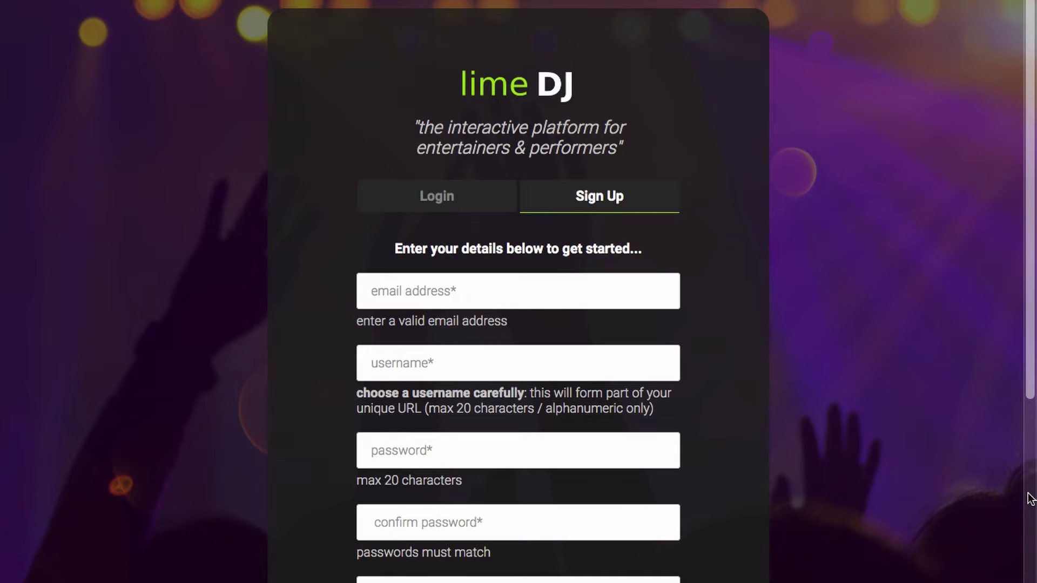
- Enter the account's email address, a username, and a matching password and confirmation
click(633, 296)
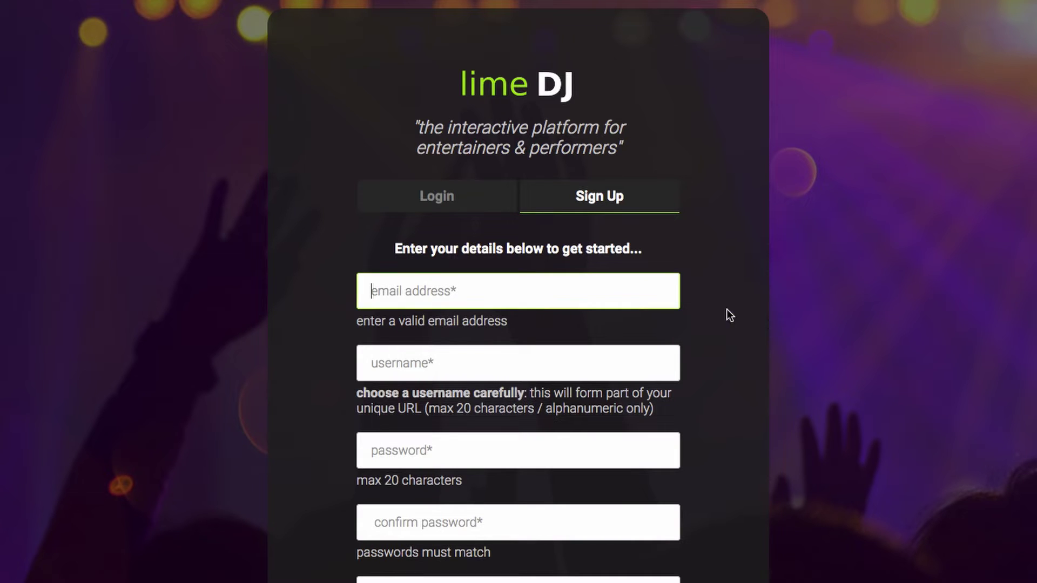
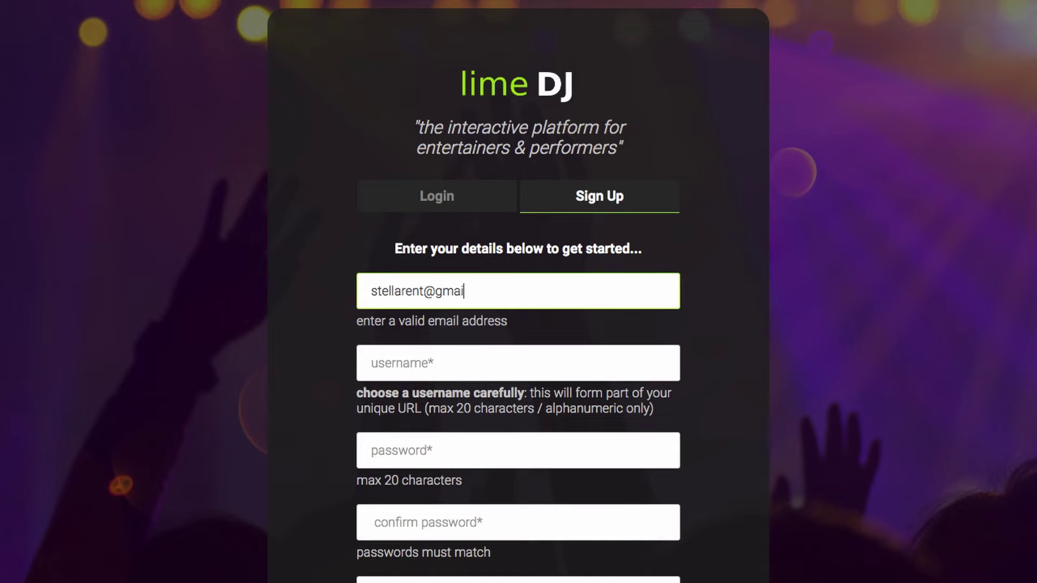
key(Tab)
text(stellarent)
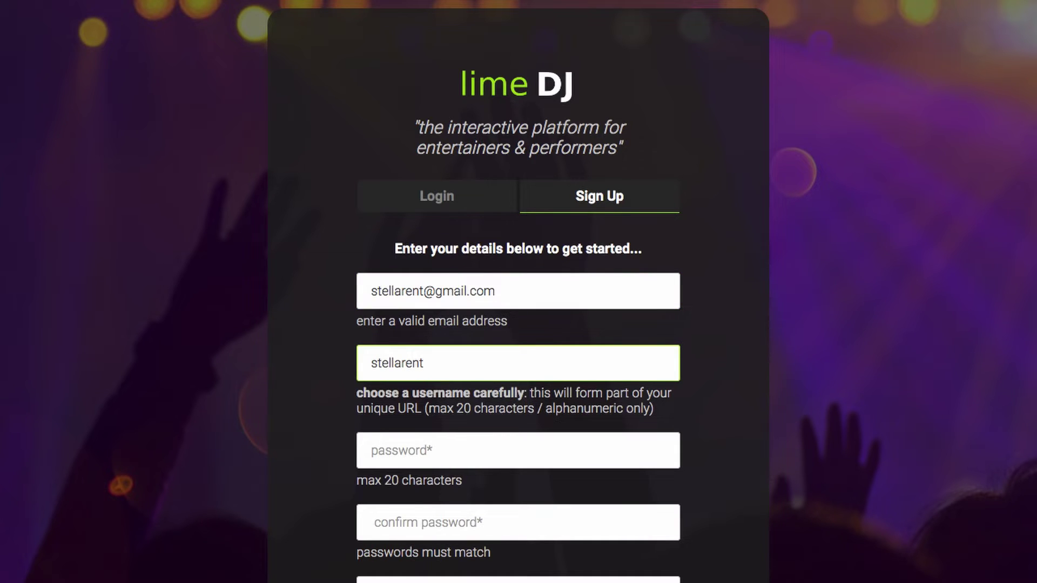
key(Tab)
text(1234)
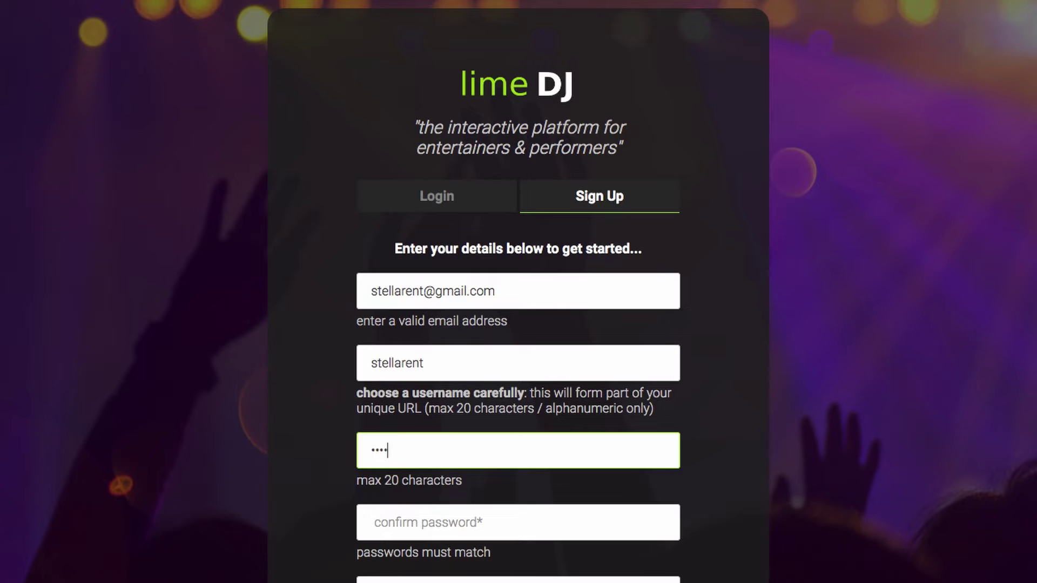
text(5678)
key(Tab)
text(12345678)
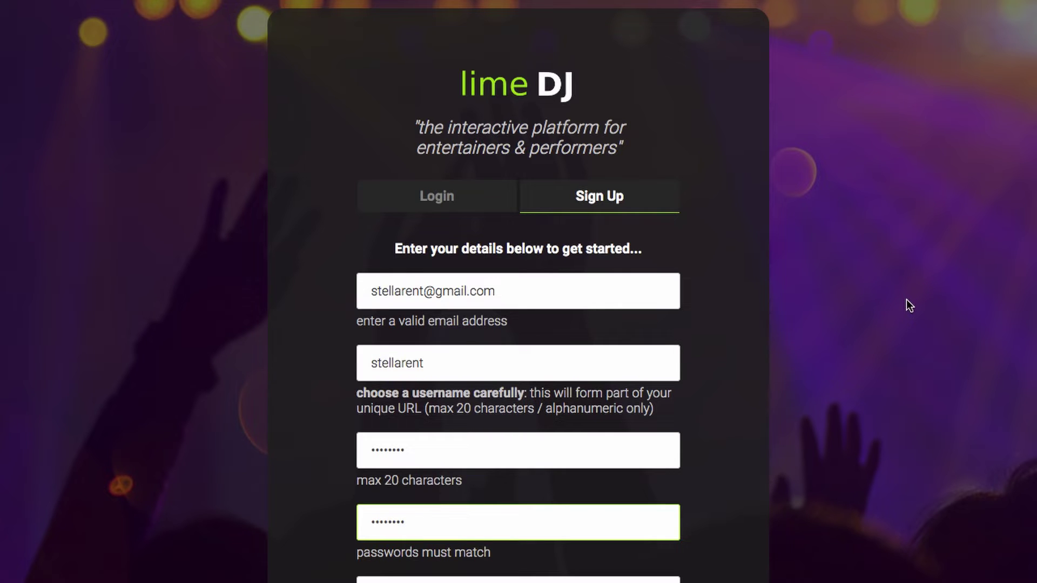
- Choose Google Search as the referral source, pass reCAPTCHA and create the account
scroll(906, 300, down, 2)
scroll(906, 299, down, 3)
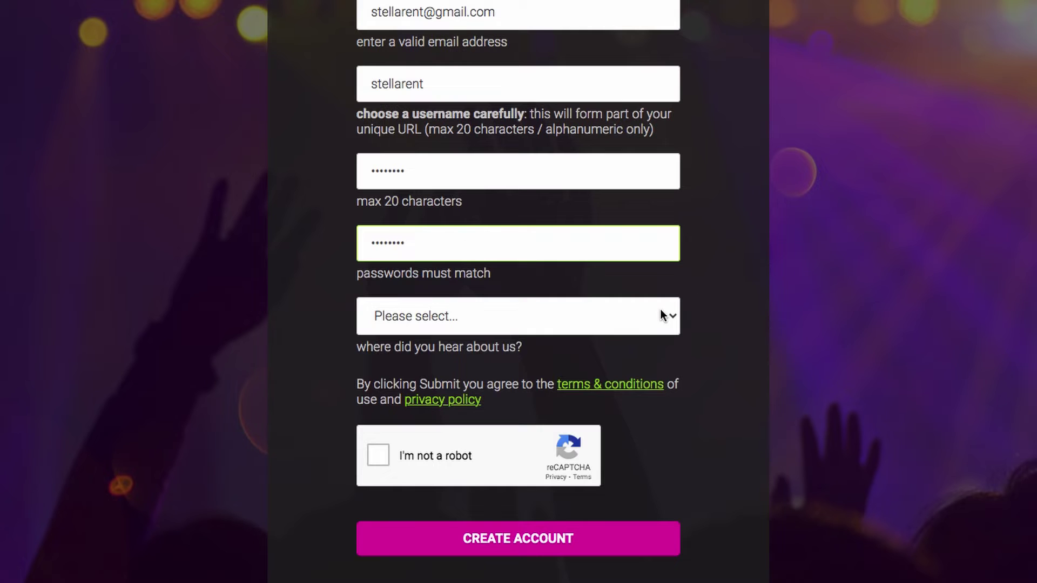
click(660, 309)
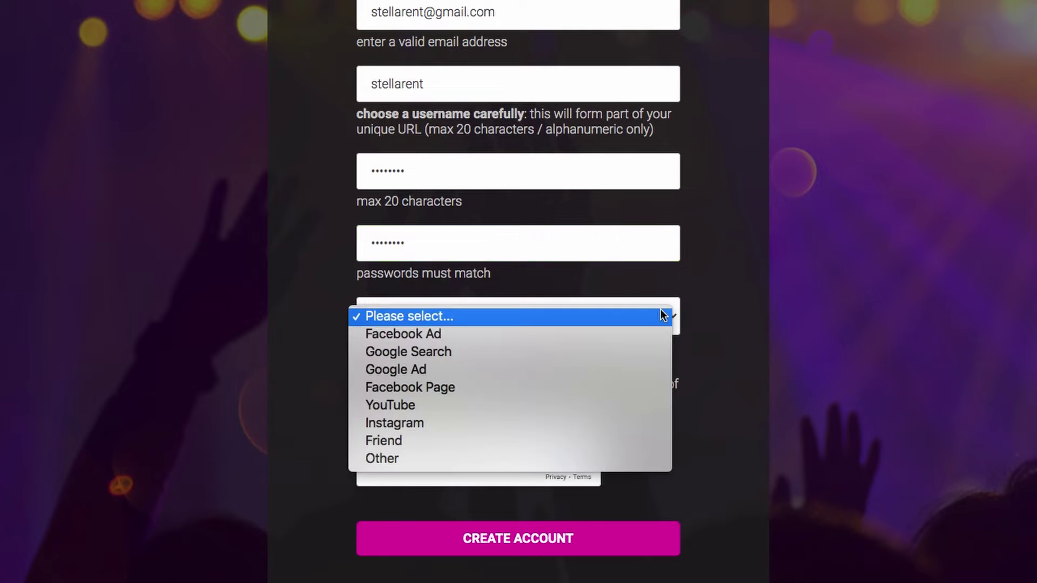
click(622, 351)
click(382, 454)
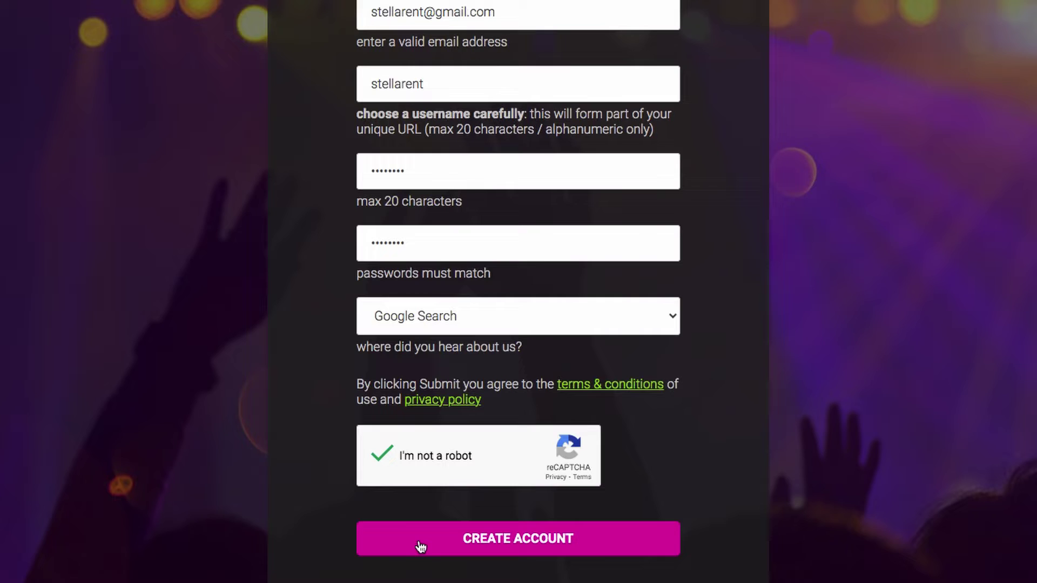
click(420, 546)
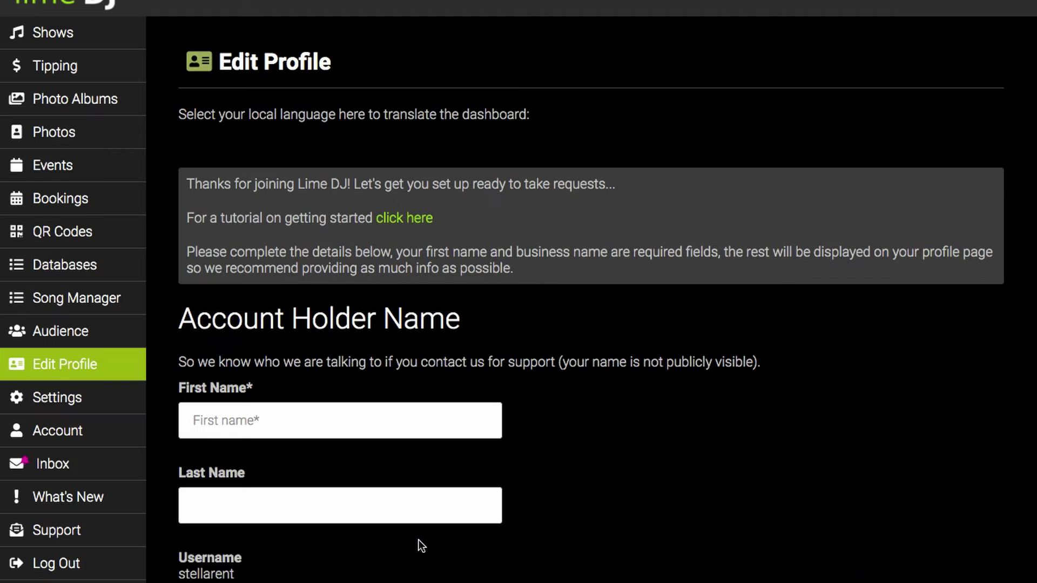
- Dismiss Chrome's save-password offer and put the cursor in the account holder's First Name field
click(883, 10)
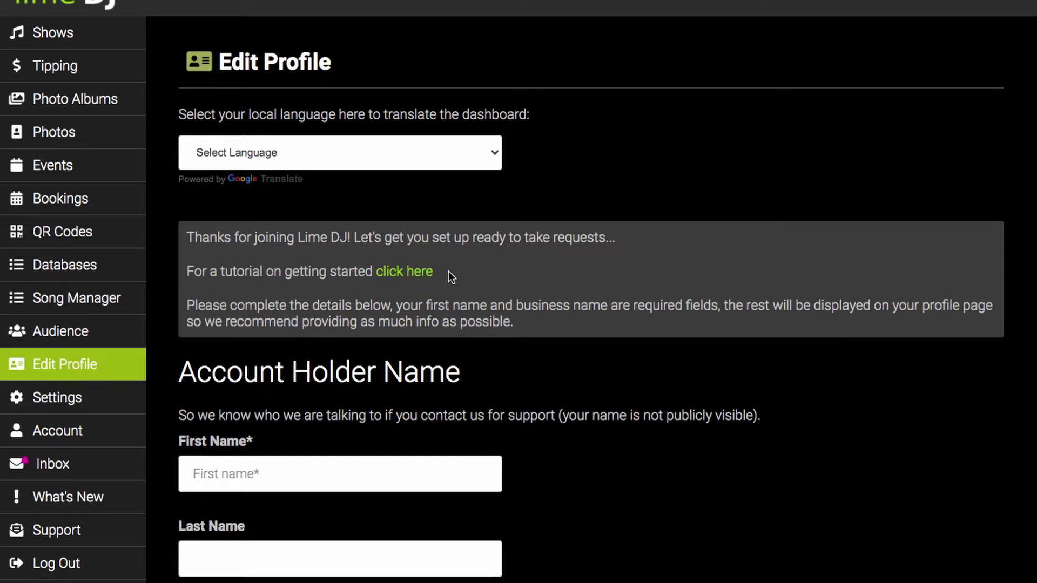
scroll(550, 494, down, 3)
scroll(550, 494, down, 2)
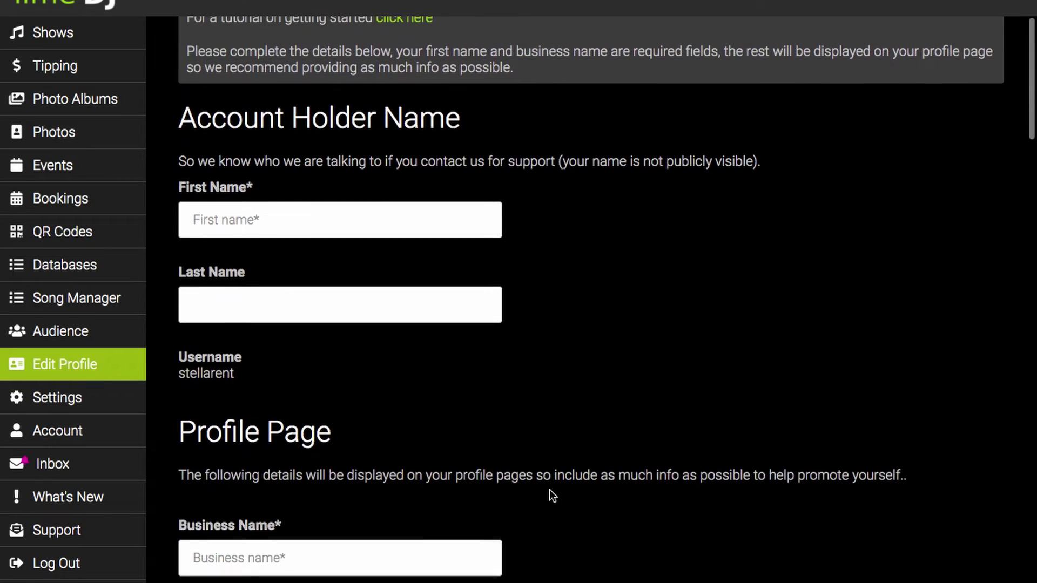
click(393, 233)
key(shift+Tab)
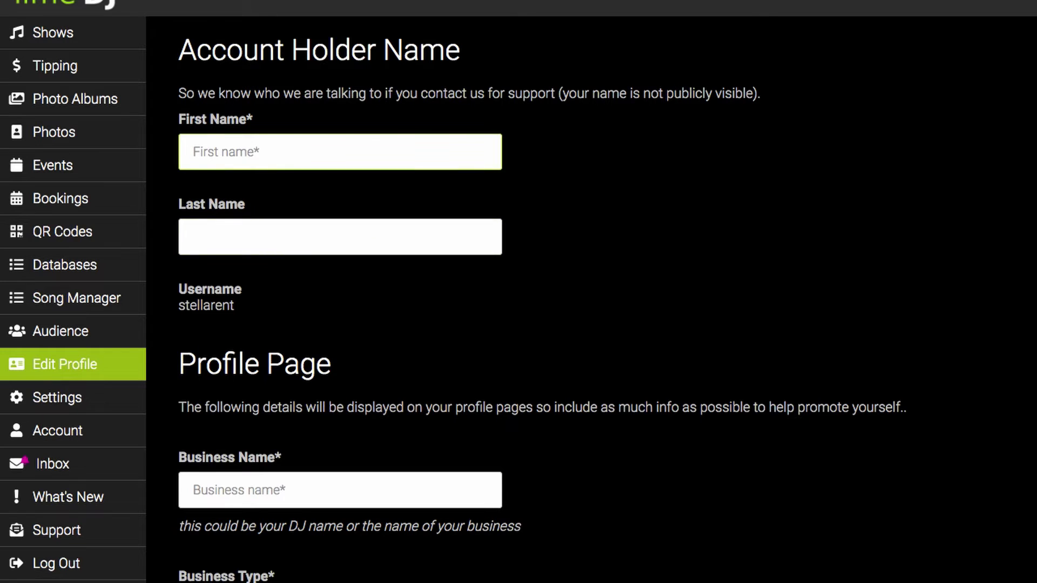
- Enter the account holder's first name and the business name Stellar Entertainment
text(Jim)
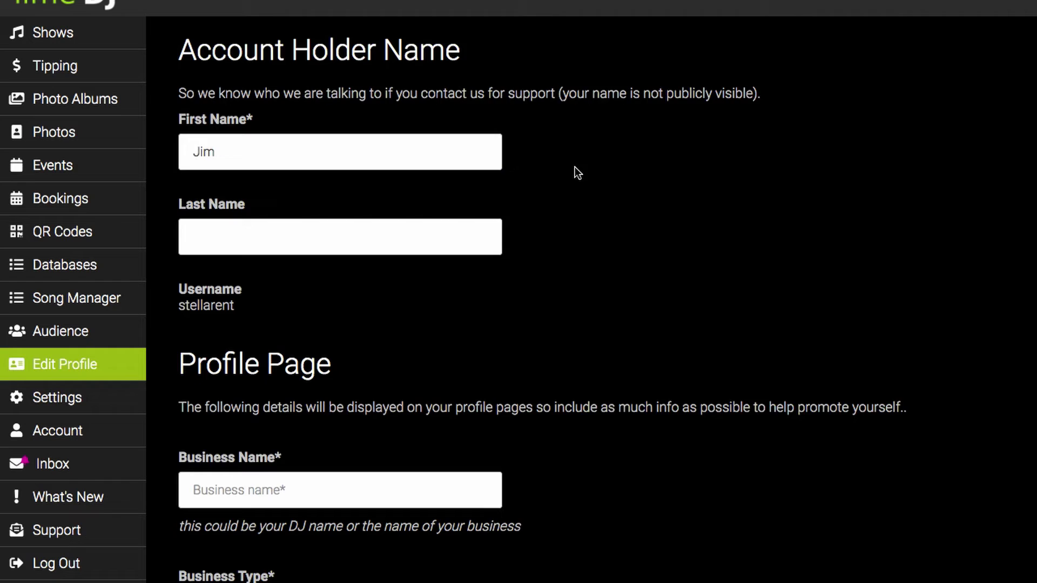
scroll(572, 173, down, 4)
click(436, 262)
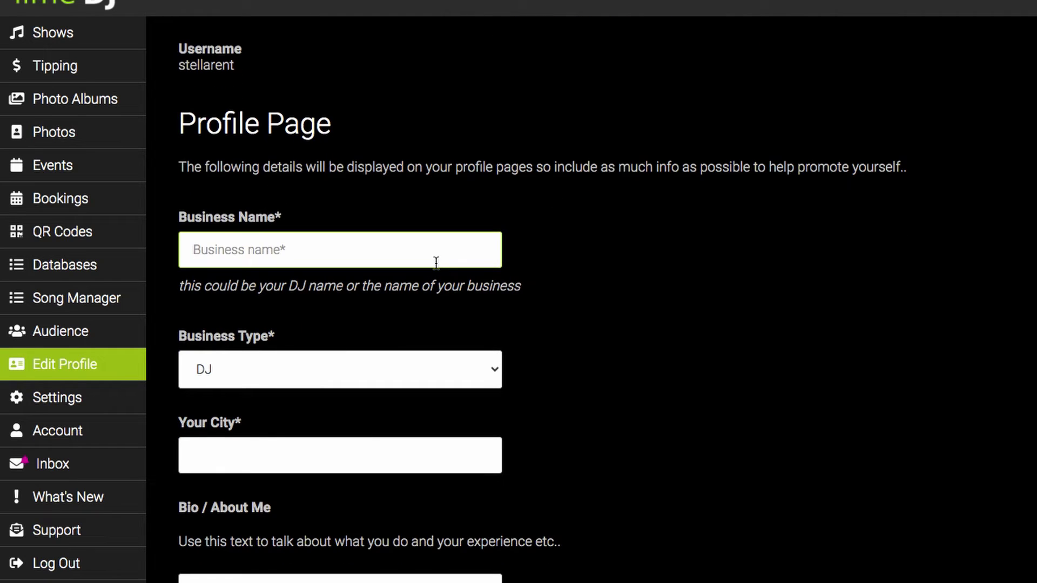
text(Stellar E)
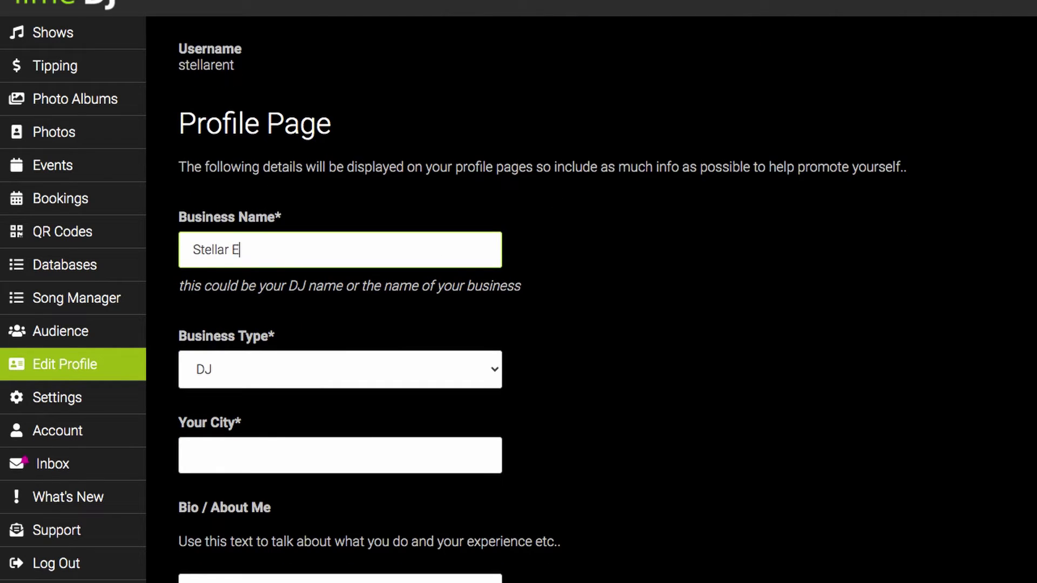
text(ntertainment)
- Set business type to Entertainment Company and city to Brisbane City, QLD, Australia
scroll(574, 345, down, 4)
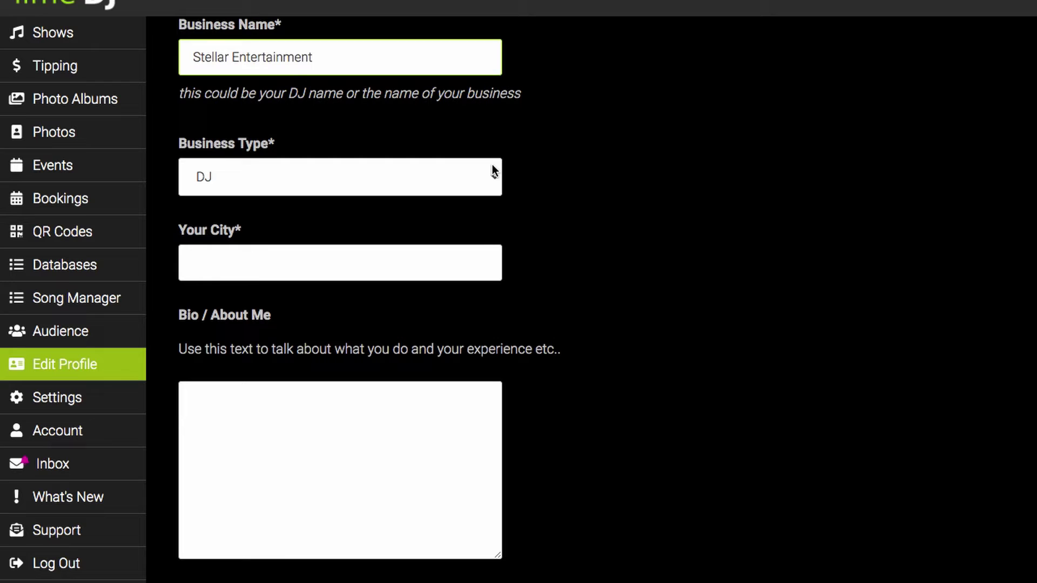
click(491, 173)
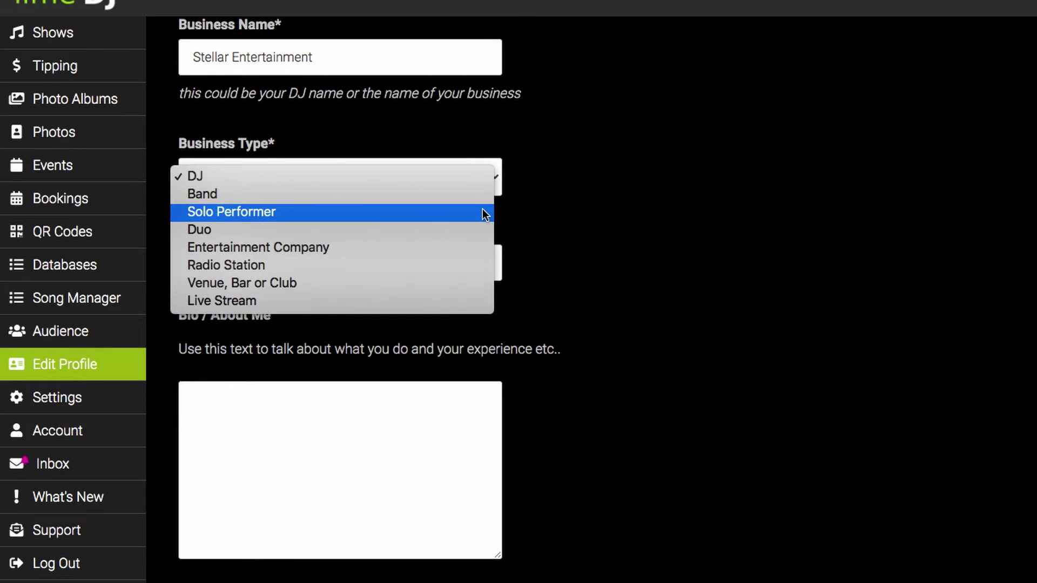
click(471, 247)
click(467, 256)
text(Brisbane)
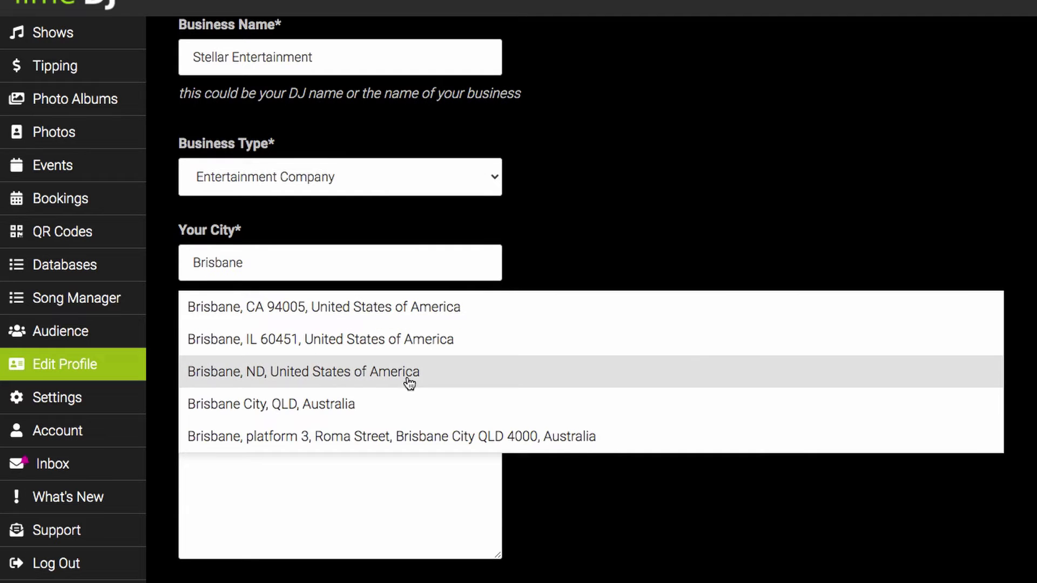
click(404, 409)
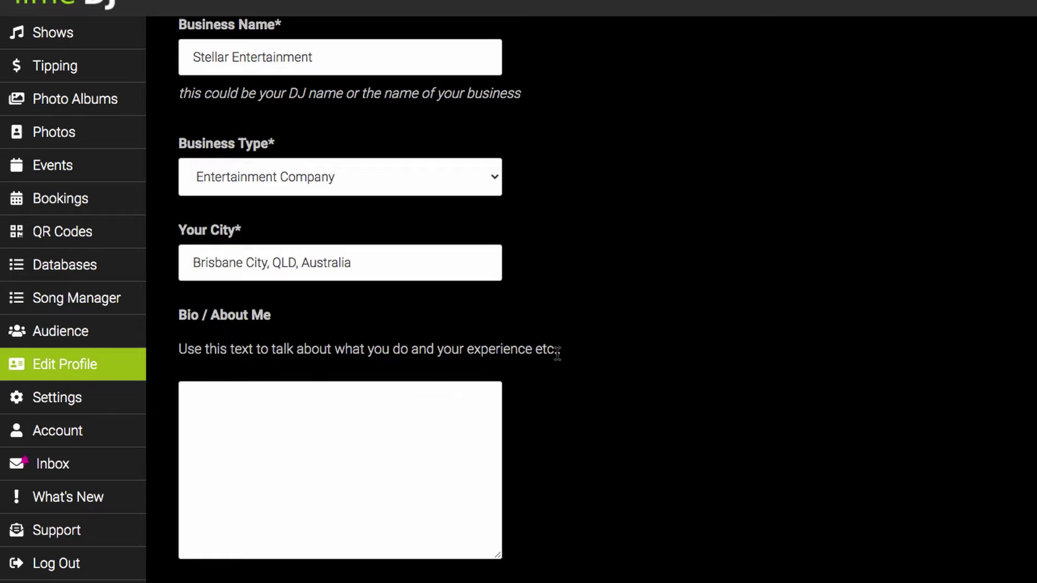
- Upload stellar_entertainment.jpeg as the business logo
scroll(559, 351, down, 1)
scroll(557, 355, down, 3)
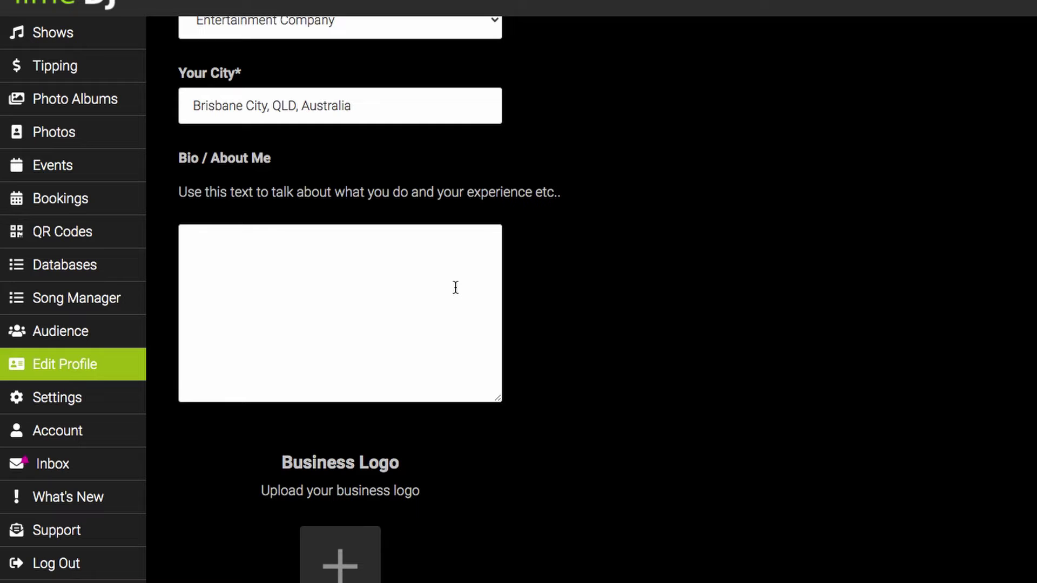
scroll(566, 323, down, 5)
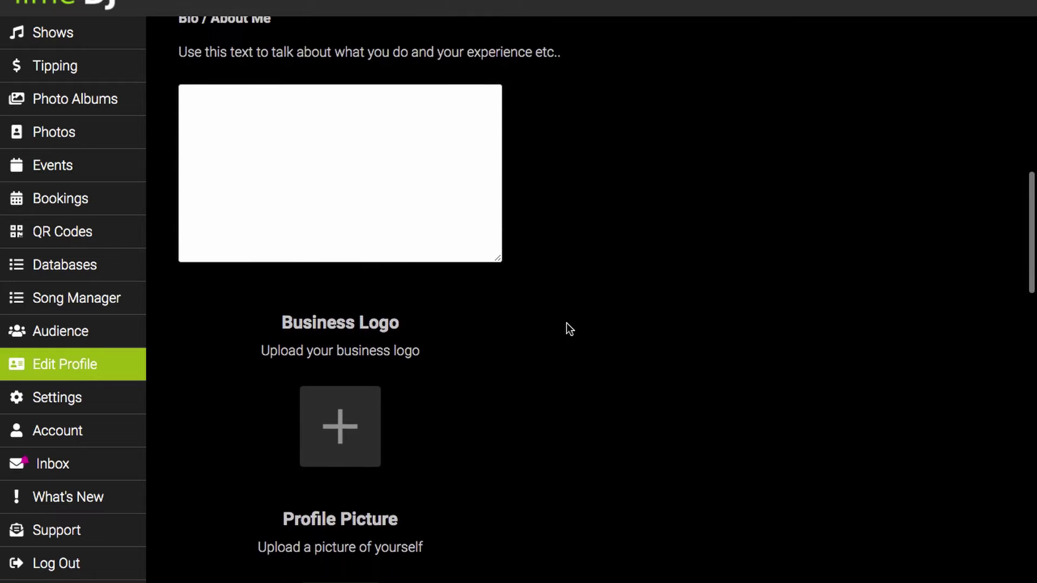
scroll(565, 323, down, 2)
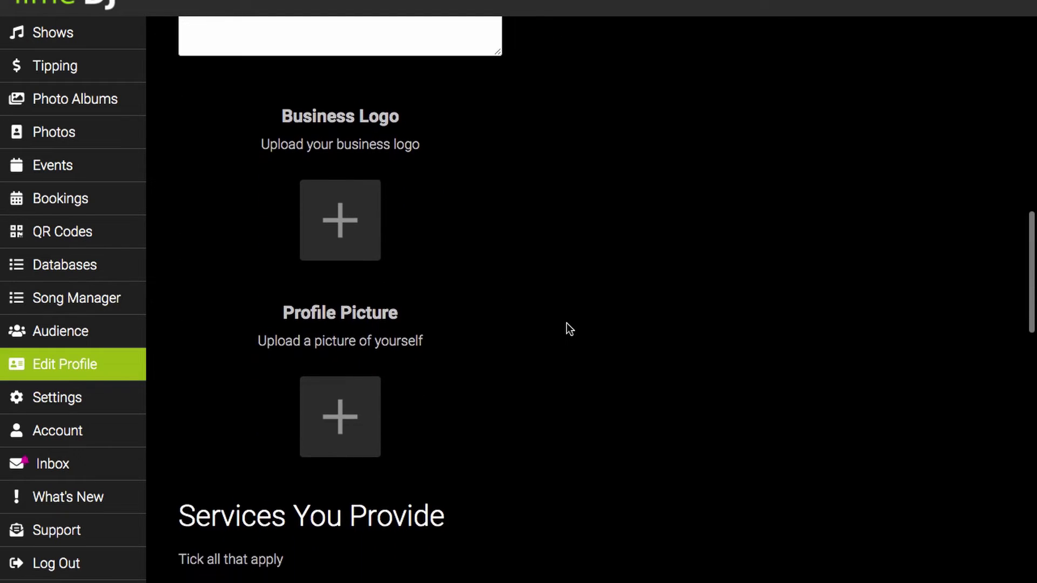
click(366, 216)
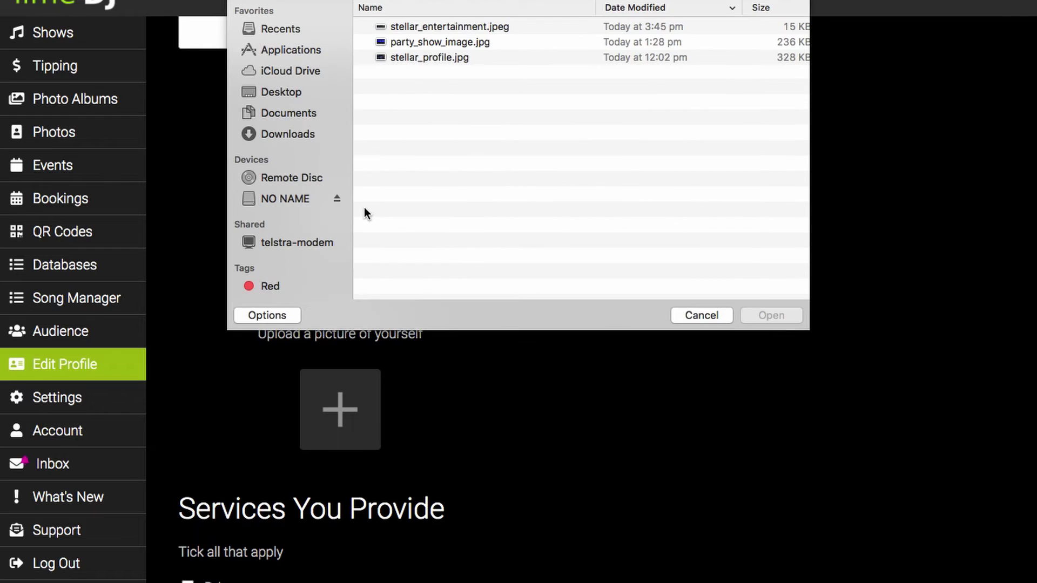
click(448, 26)
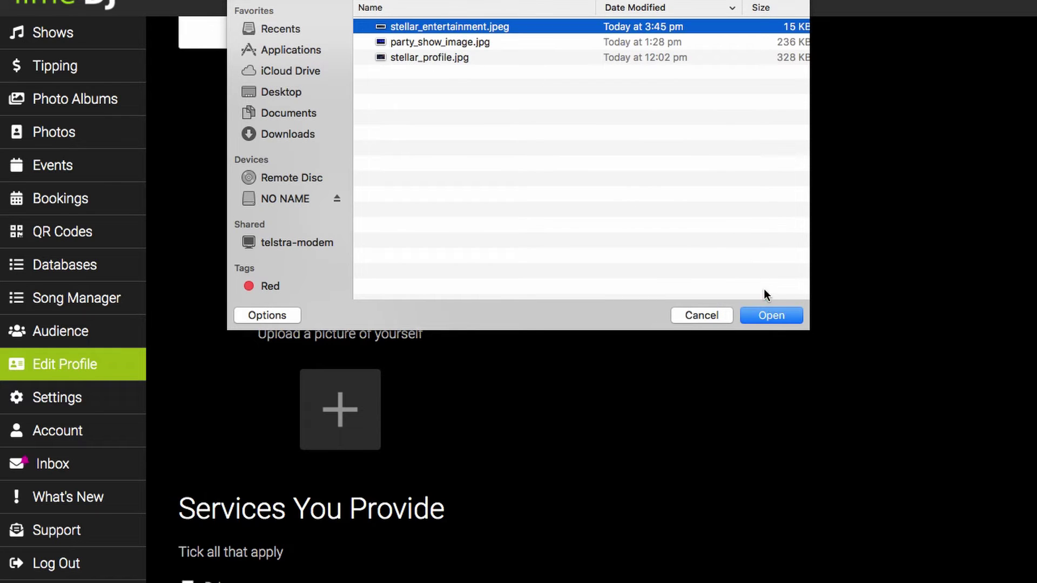
click(768, 311)
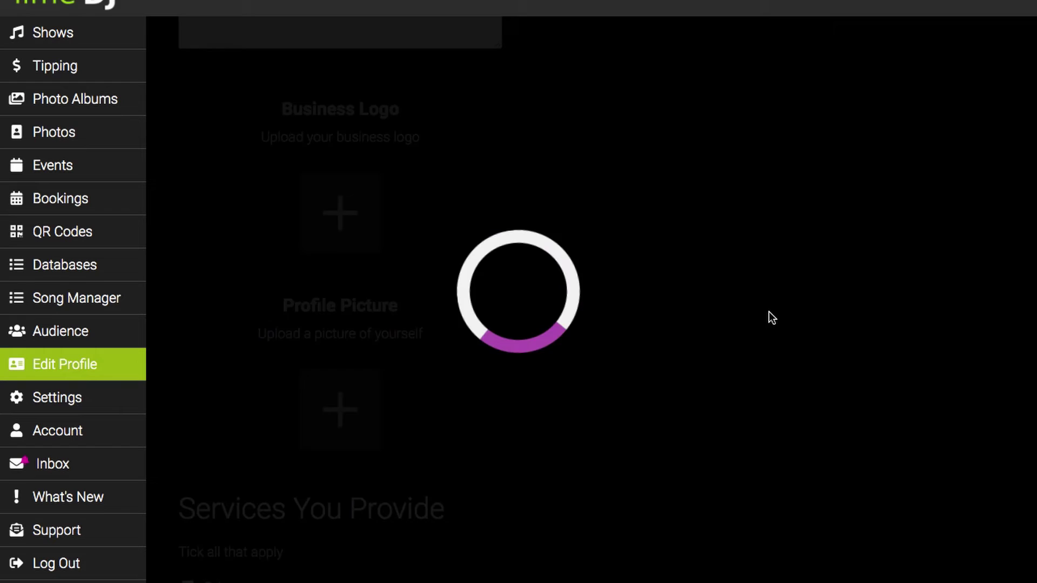
- Upload stellar_profile.jpg as the profile picture
scroll(592, 326, down, 3)
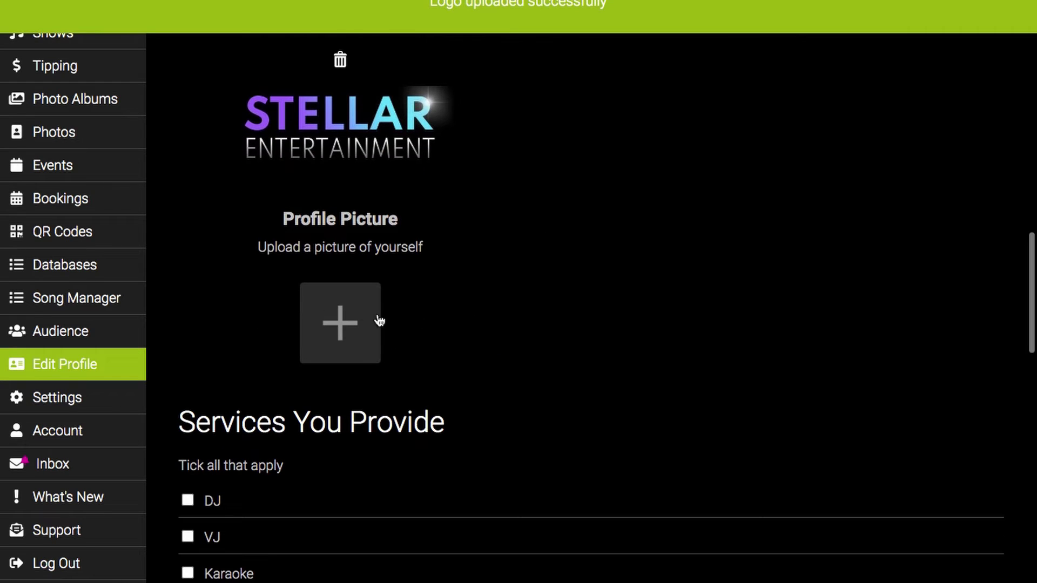
click(354, 307)
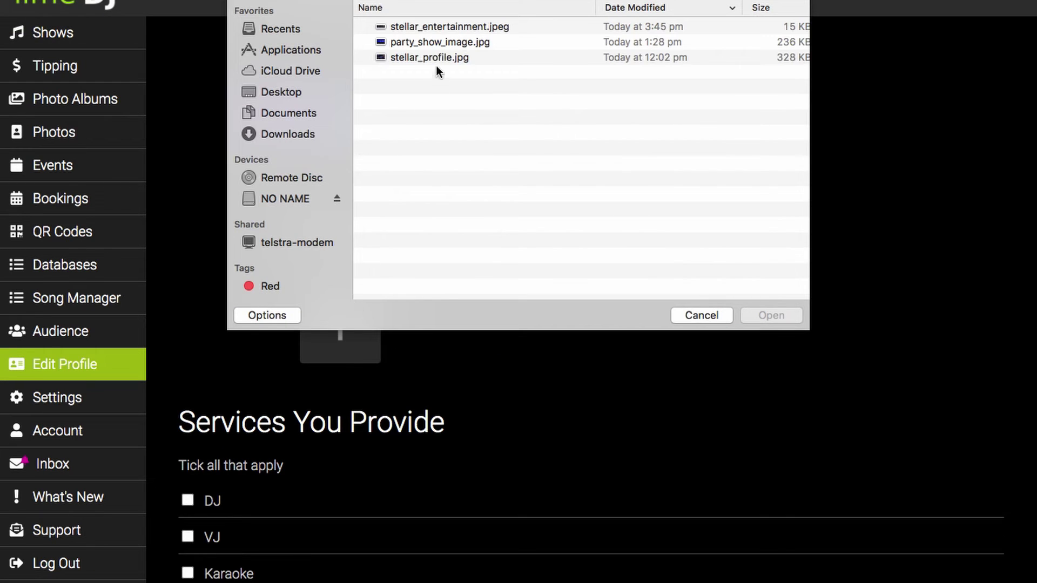
click(440, 58)
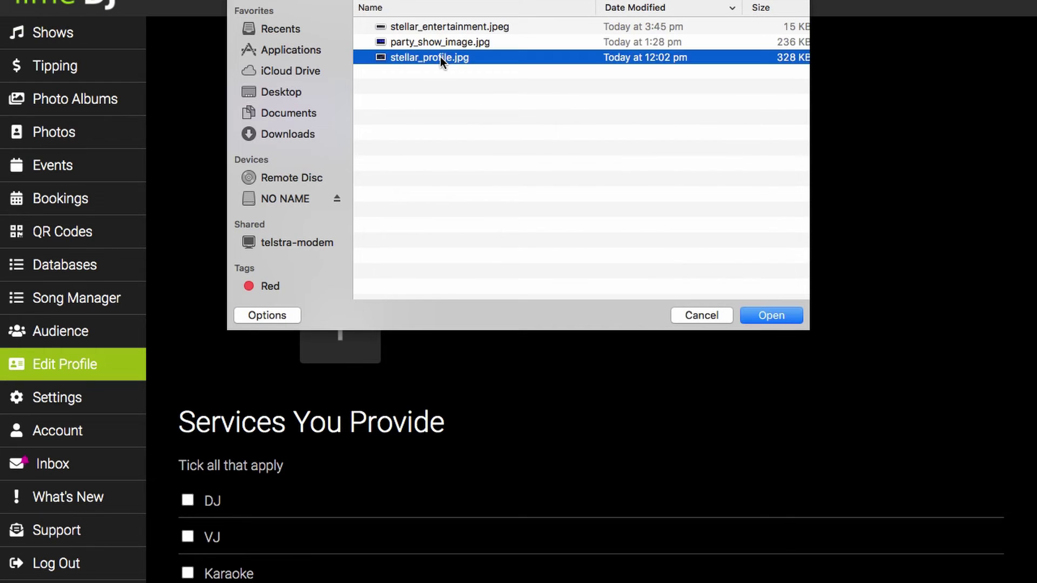
click(756, 314)
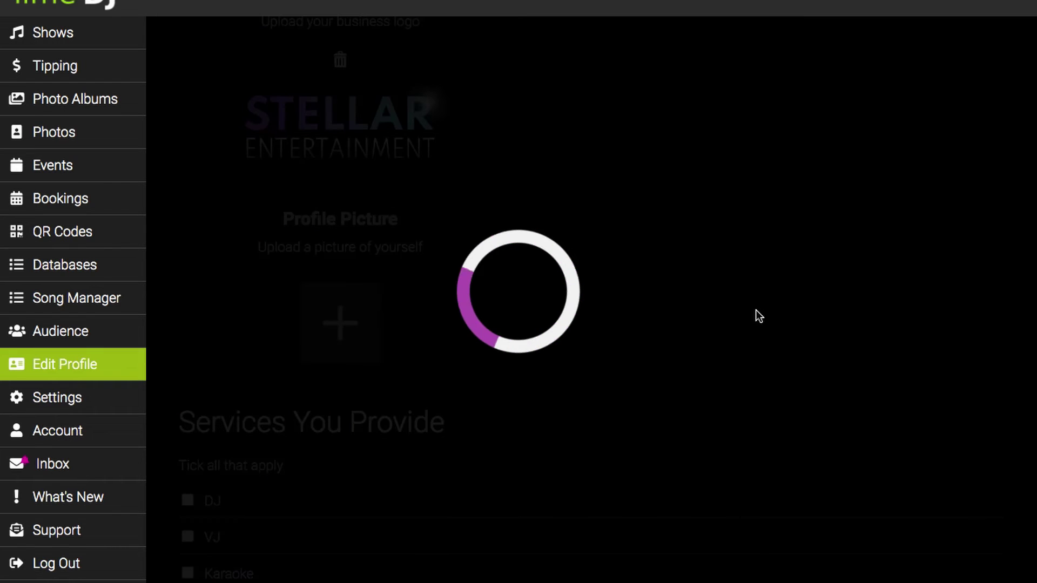
scroll(628, 427, down, 4)
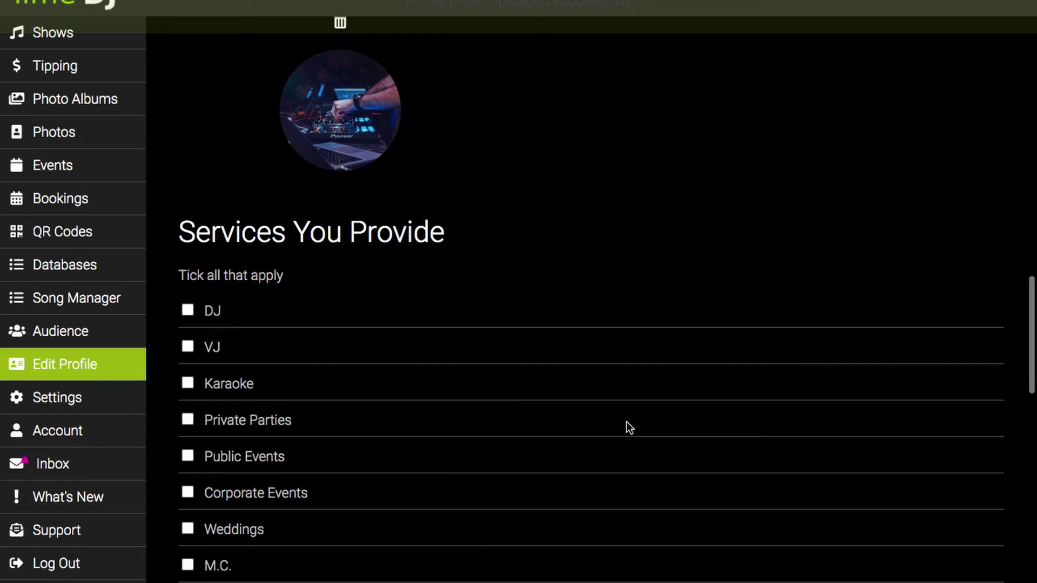
- Tick Karaoke, Public Events and Private Parties under Services You Provide
scroll(626, 422, down, 3)
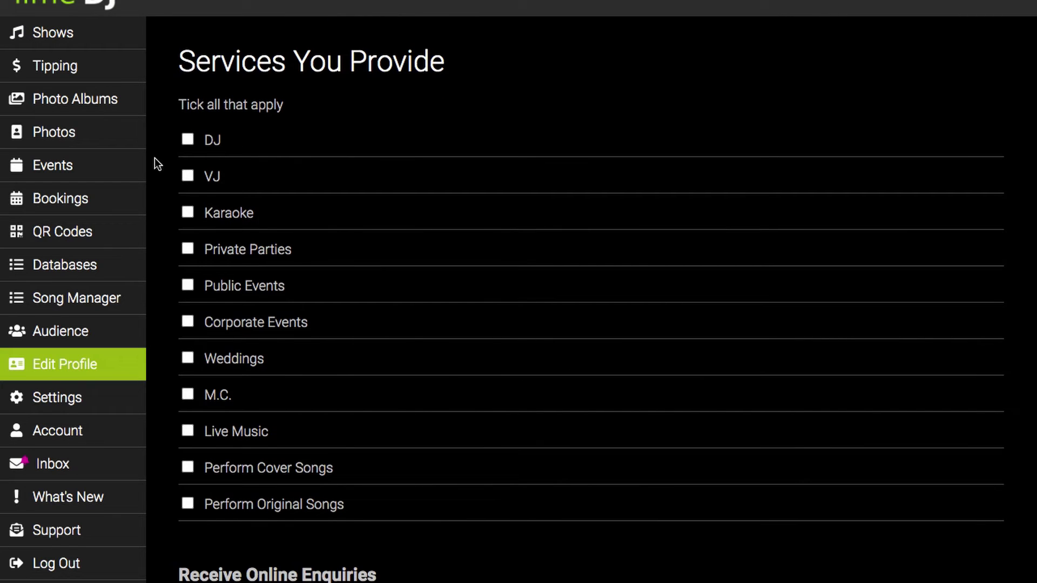
click(187, 211)
click(188, 284)
click(188, 249)
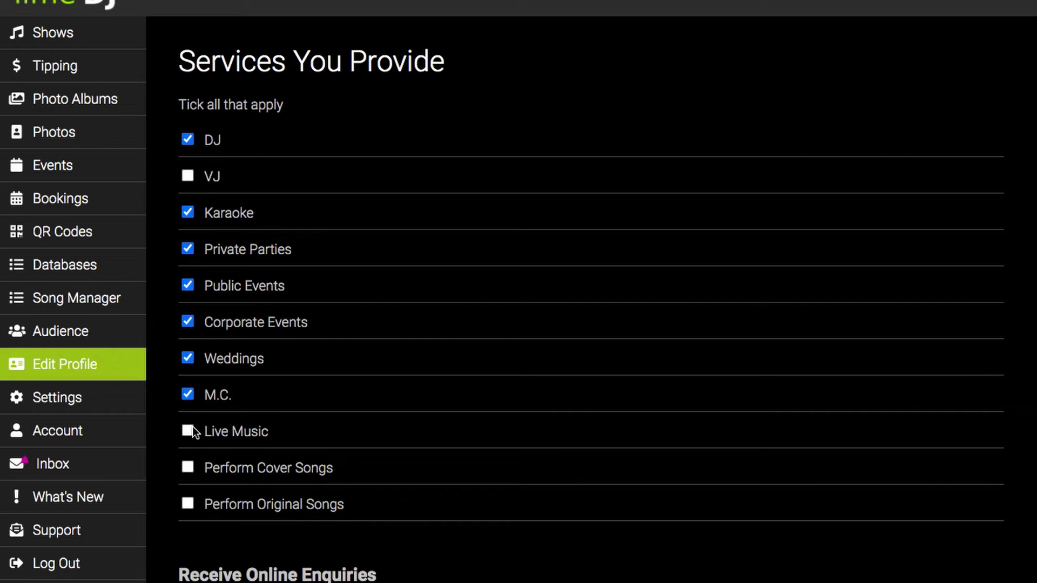
- Enter the business's Facebook page URL in the Socials section
scroll(369, 465, down, 5)
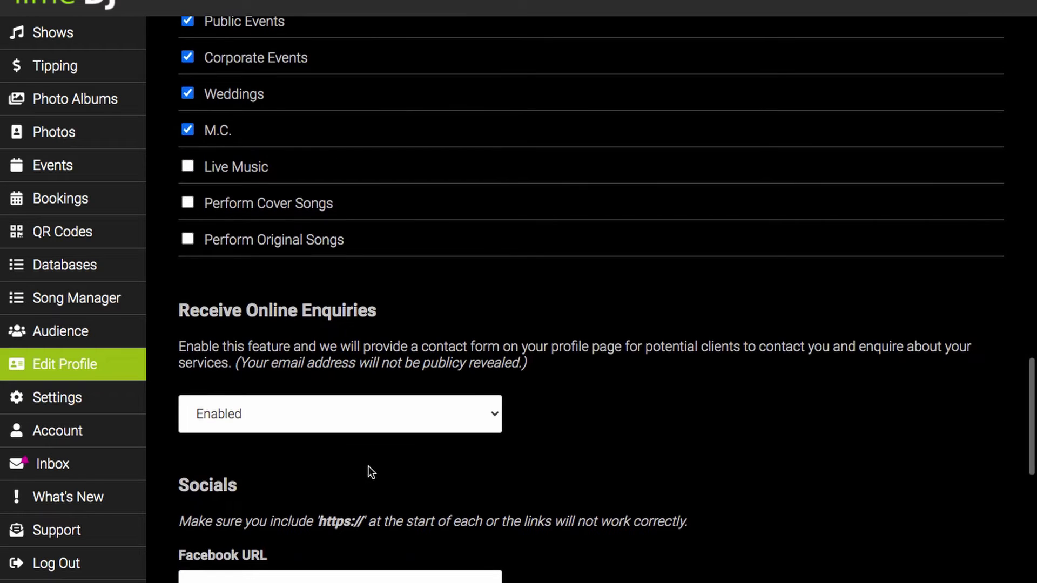
scroll(368, 465, down, 1)
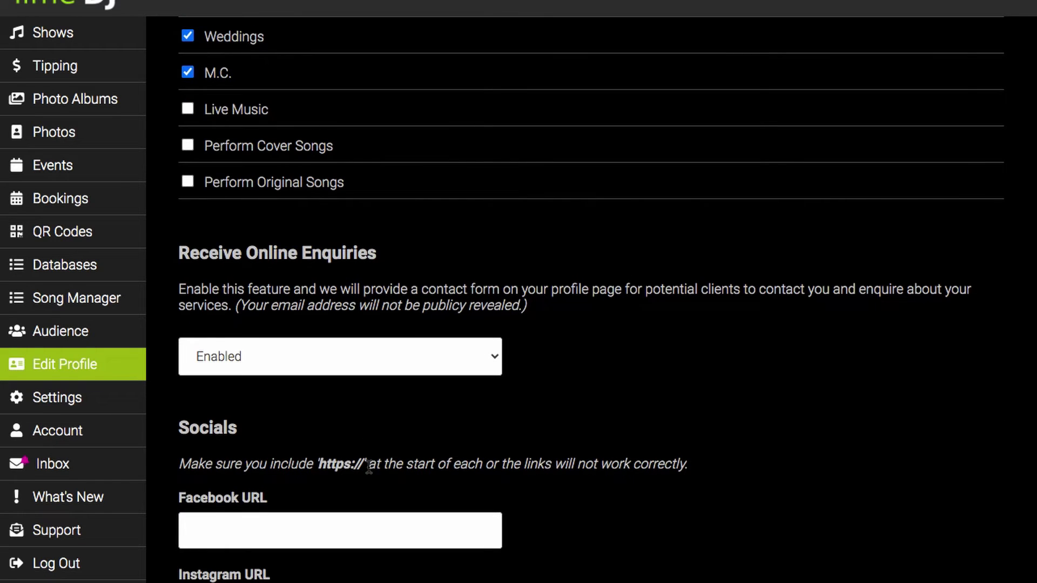
scroll(368, 465, down, 3)
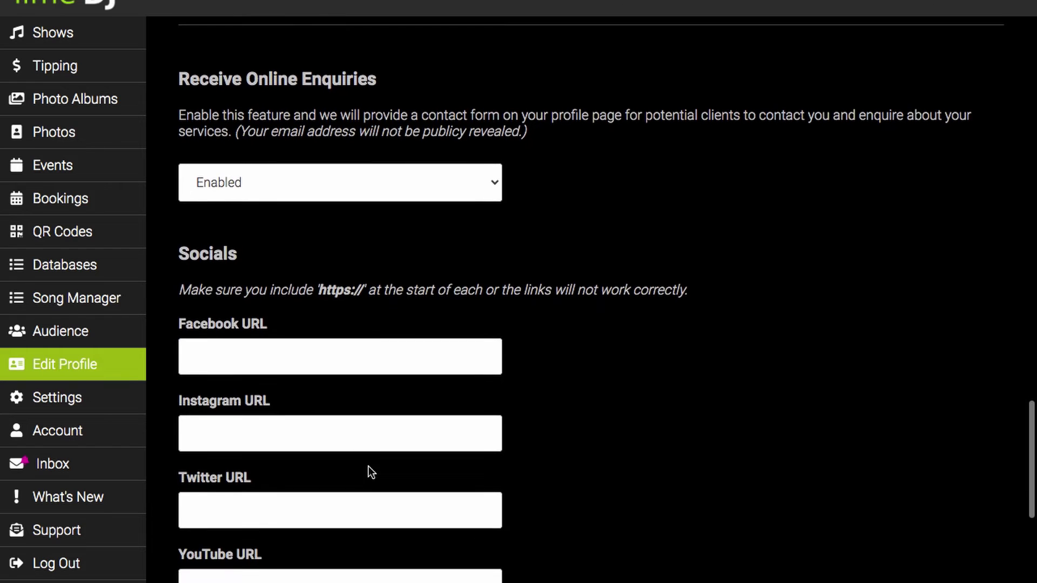
scroll(368, 465, down, 2)
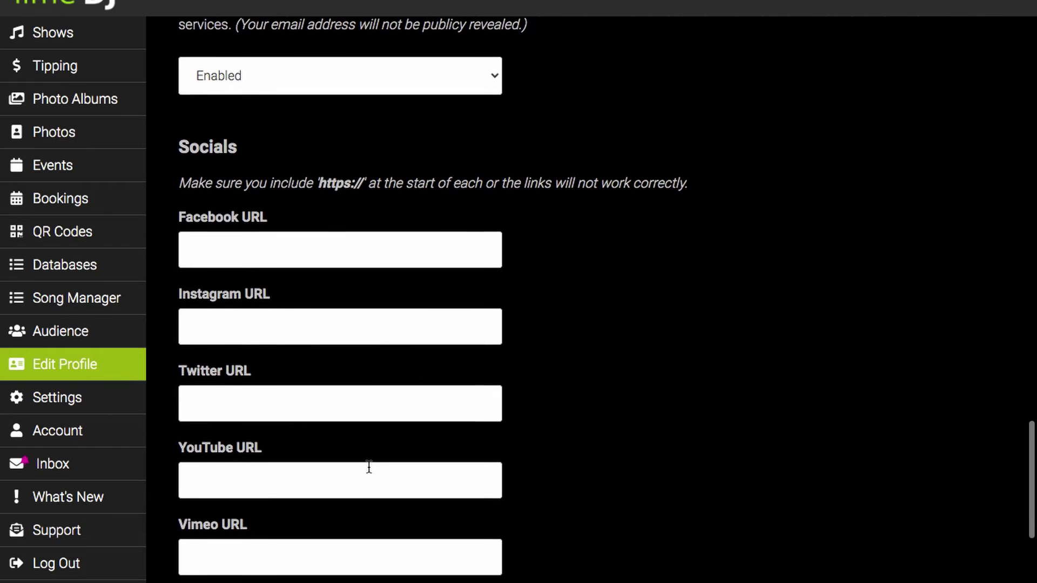
click(332, 224)
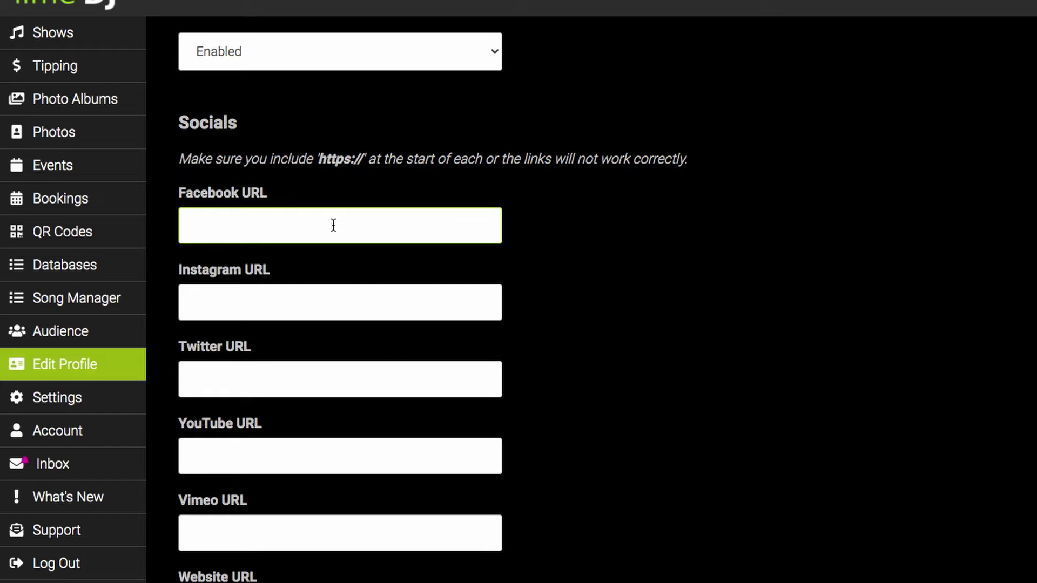
text(https://facebook)
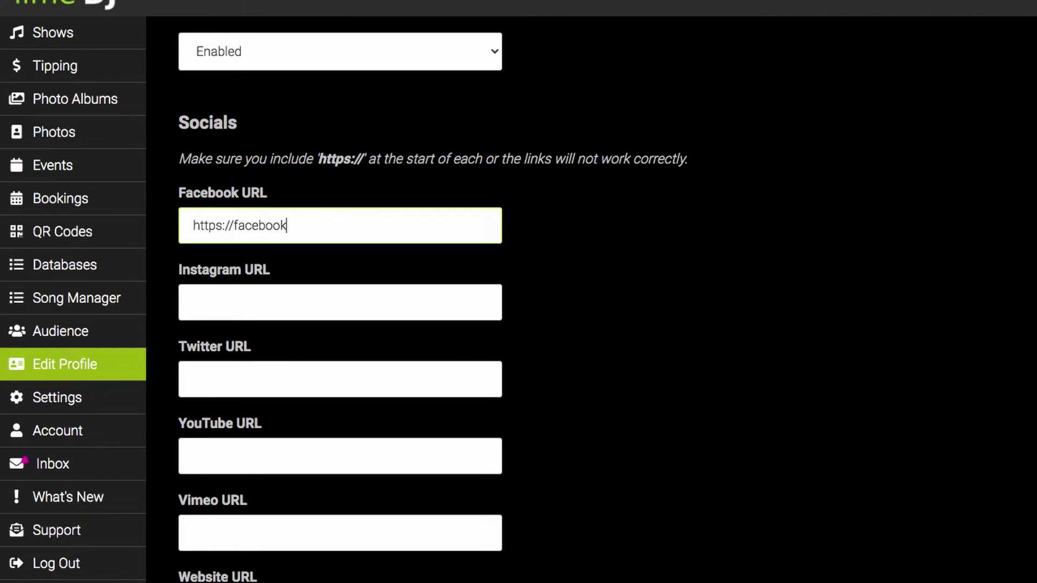
text(.com/stellarent)
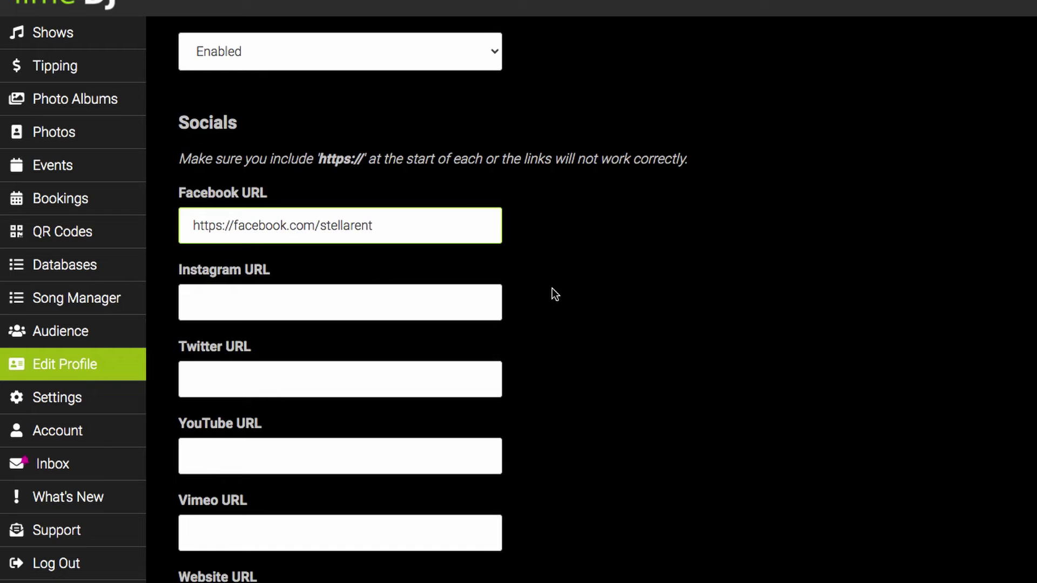
- Save the updated profile details
scroll(552, 291, down, 1)
scroll(552, 296, down, 6)
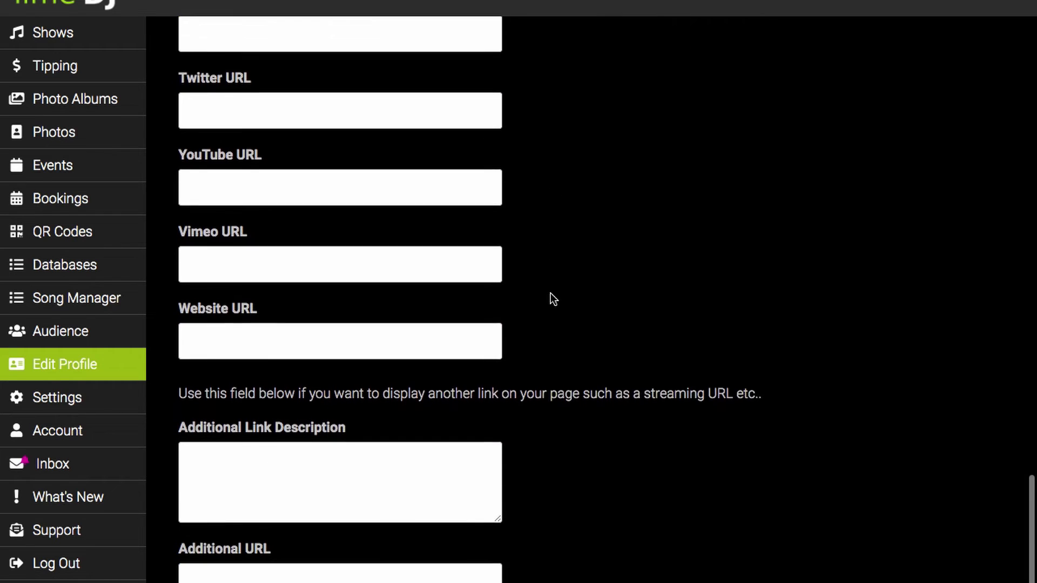
scroll(549, 293, down, 1)
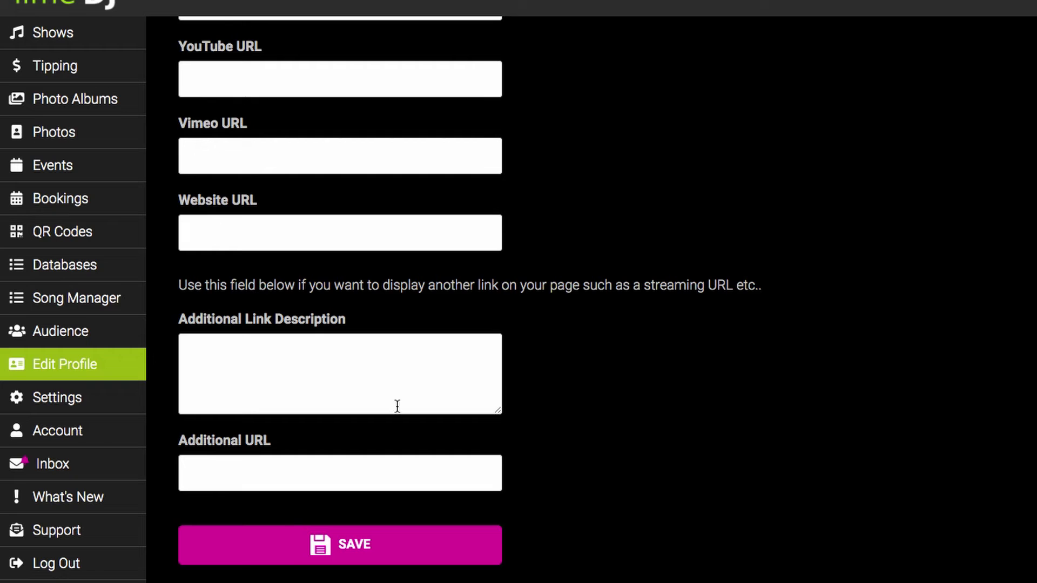
click(289, 548)
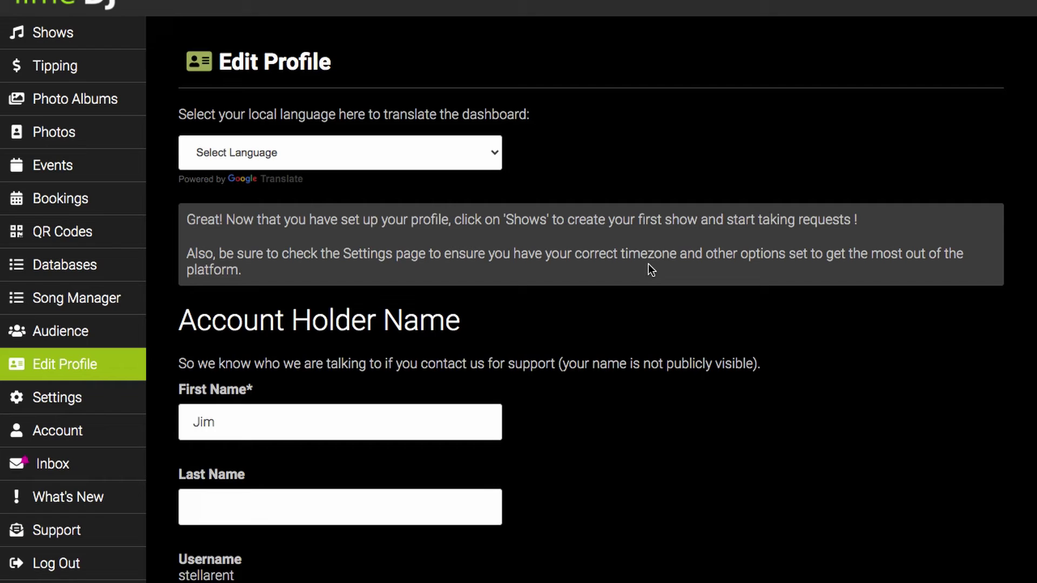
- Go to Settings and check the timezone list, keeping Australia/Brisbane selected
click(87, 400)
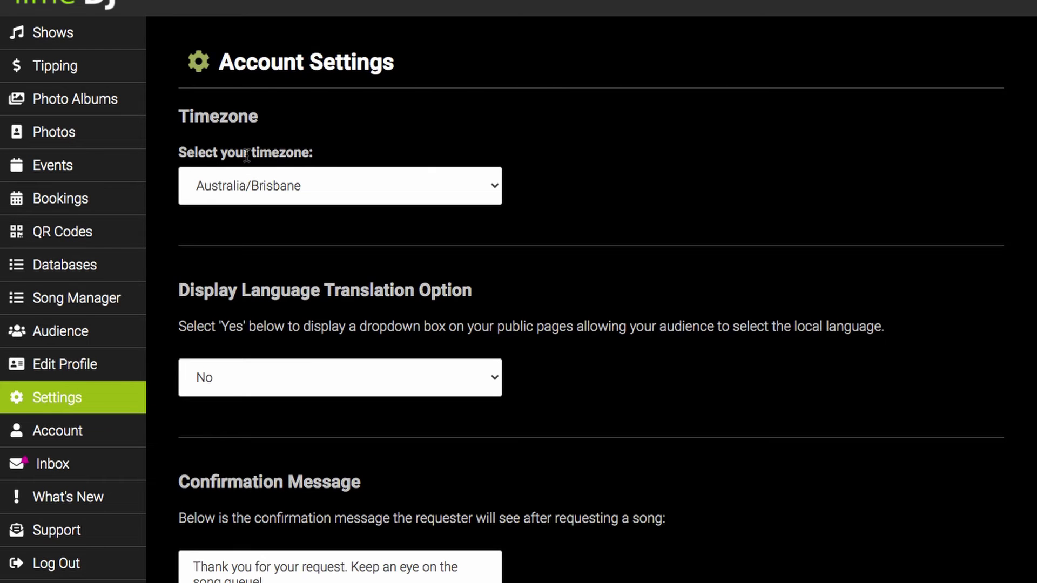
click(340, 183)
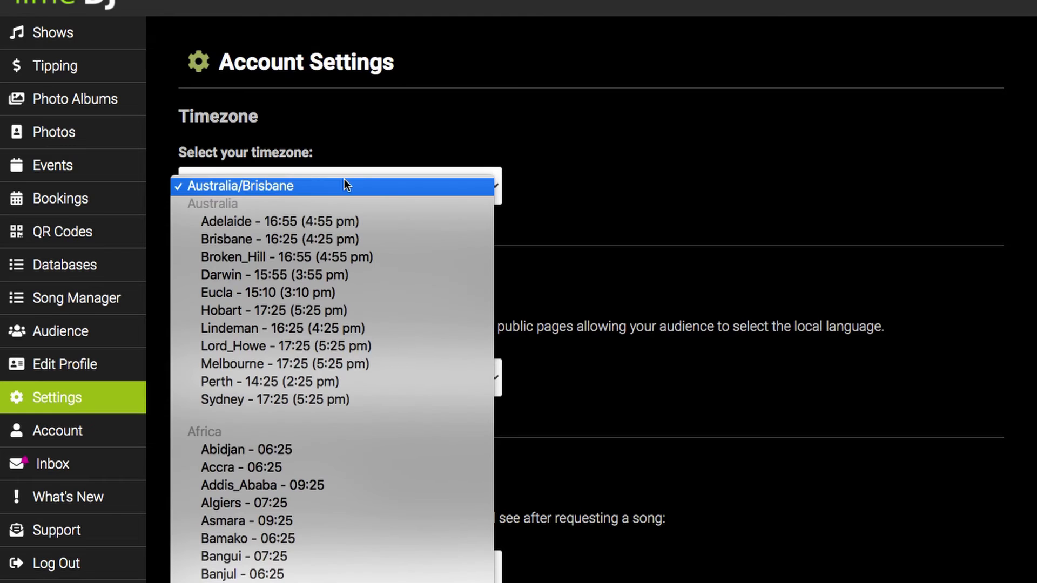
scroll(336, 358, down, 5)
scroll(335, 357, up, 3)
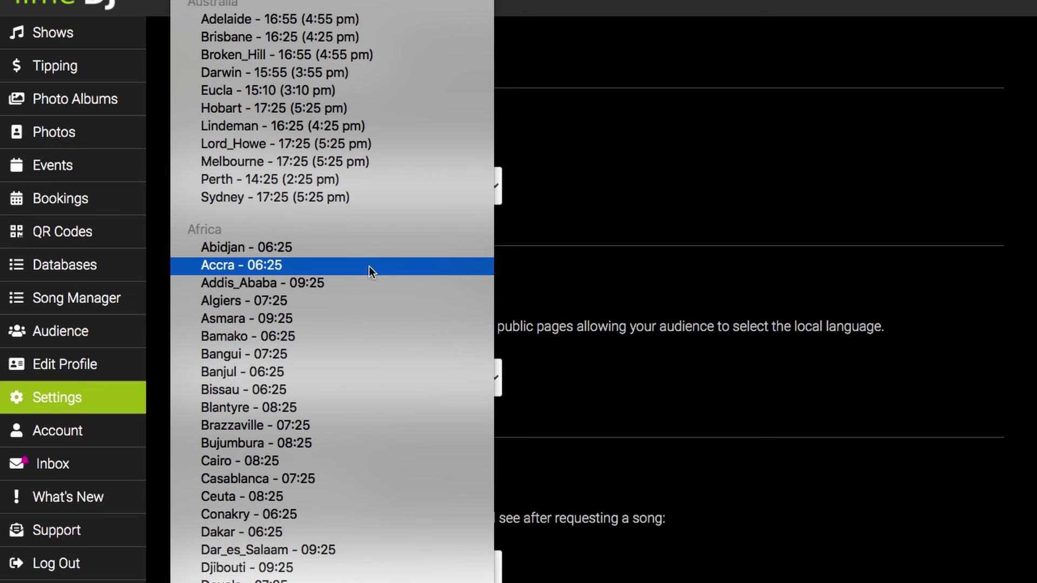
click(592, 102)
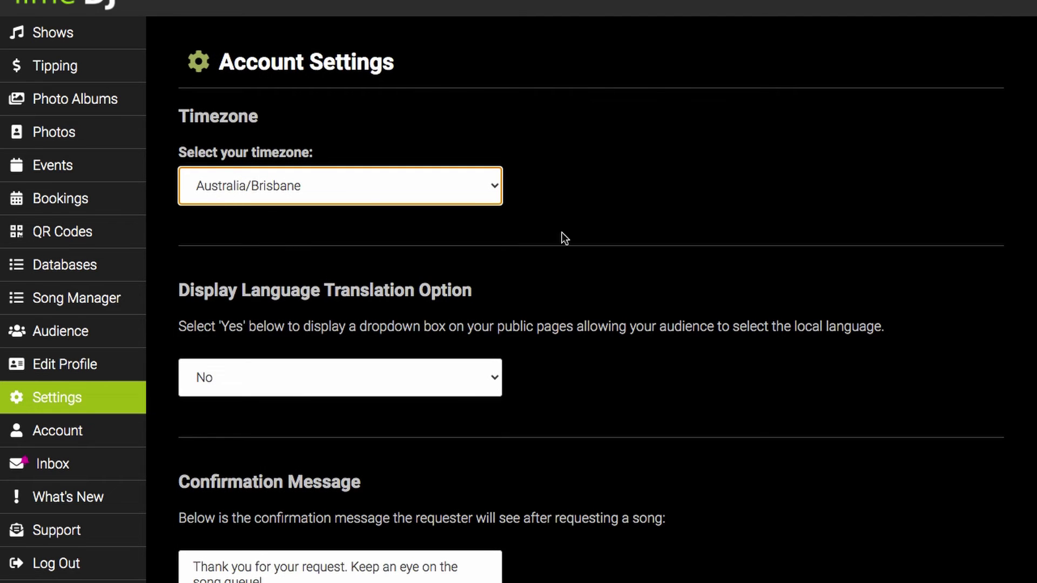
scroll(562, 232, down, 3)
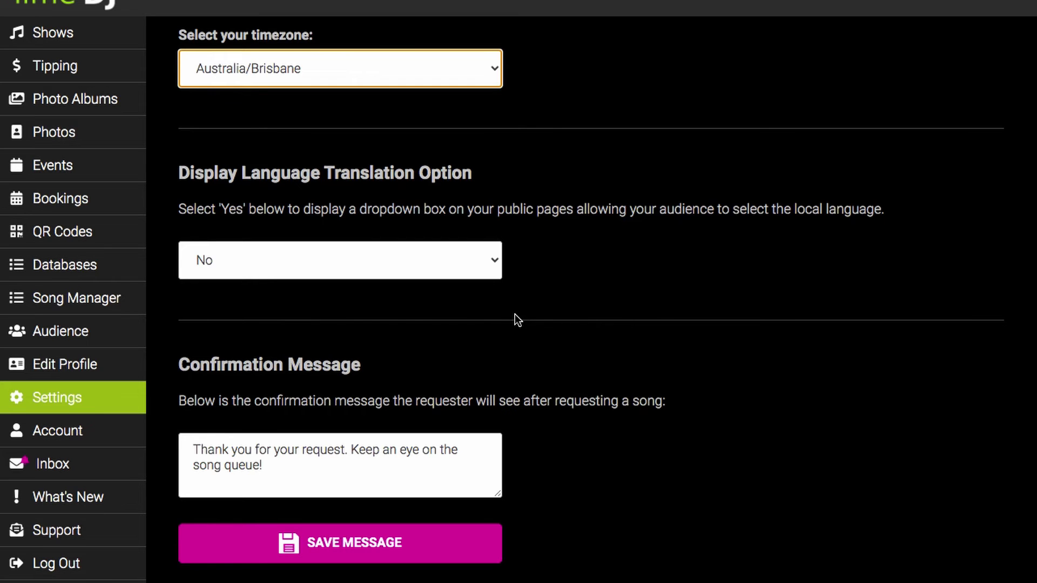
scroll(514, 313, down, 2)
scroll(515, 318, down, 2)
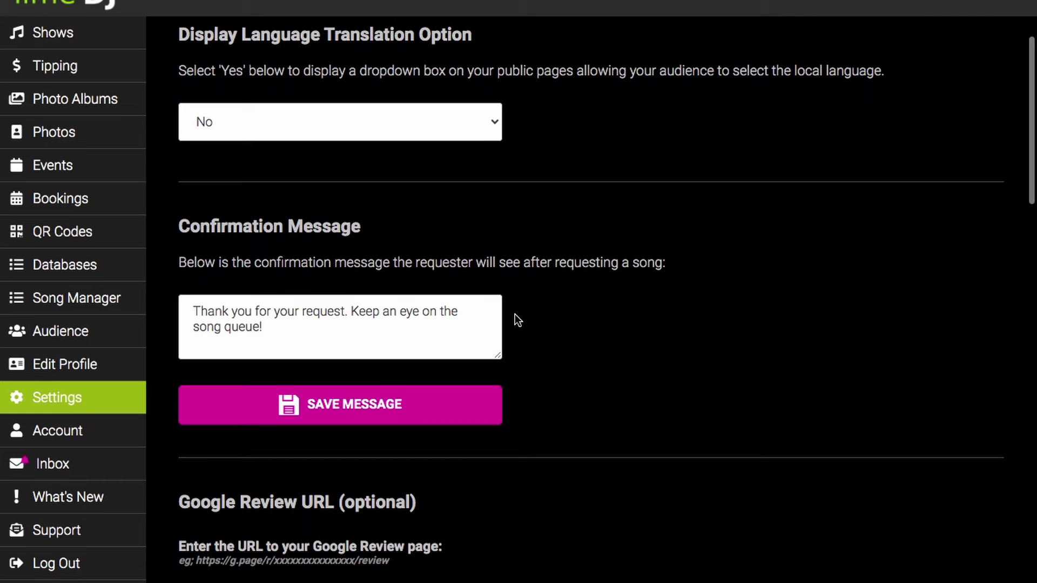
scroll(514, 319, down, 2)
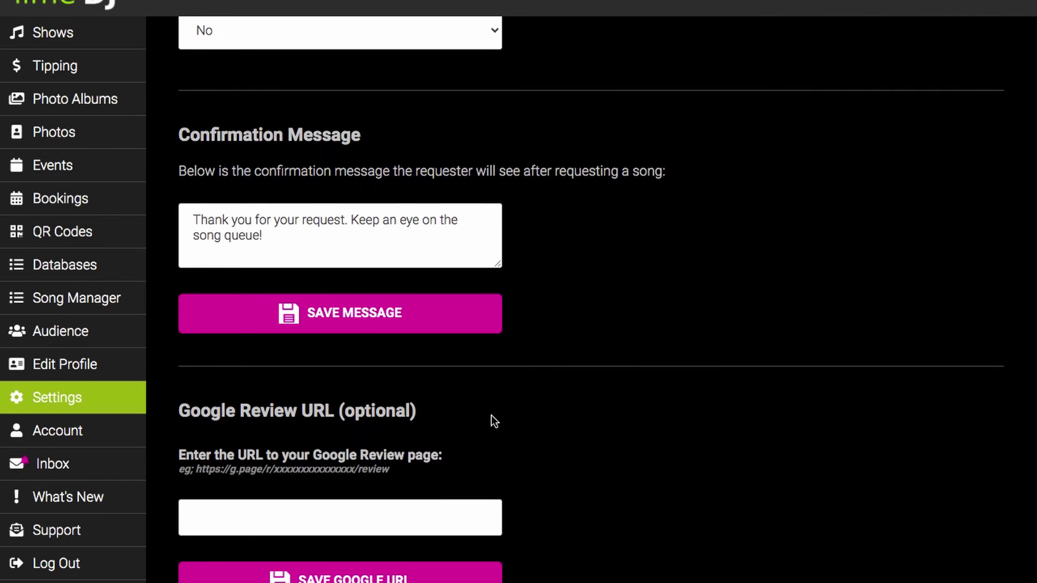
scroll(490, 417, down, 2)
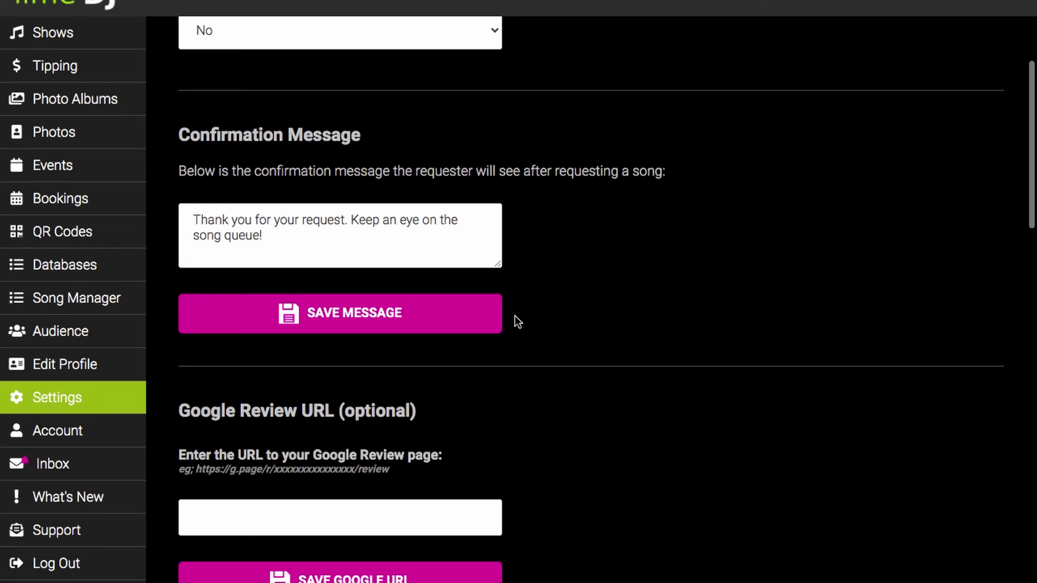
scroll(490, 417, down, 3)
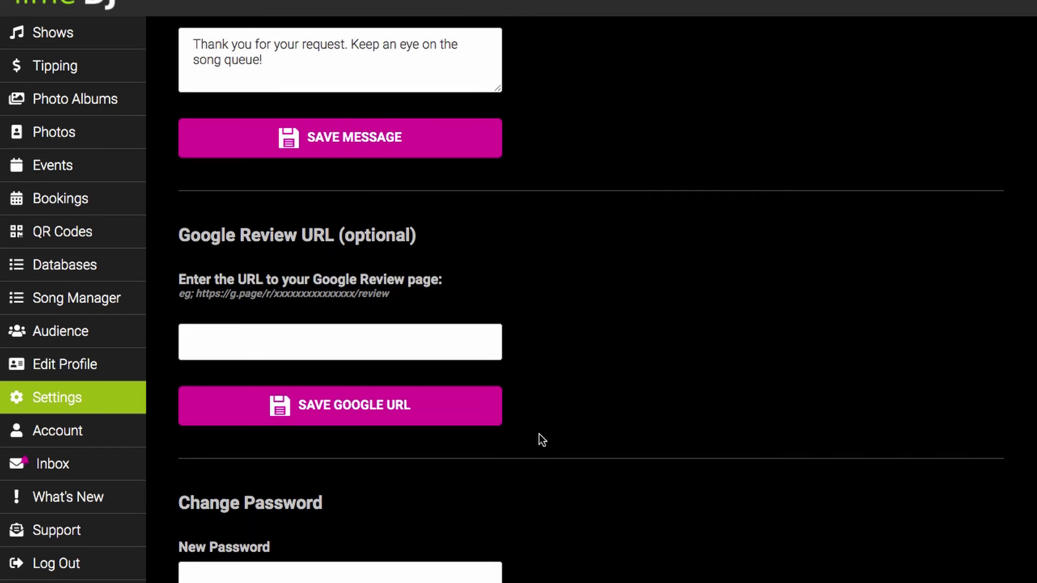
scroll(554, 368, down, 6)
scroll(542, 440, up, 6)
- Replace the tip button text 'Tip the DJ' with 'Send a Tip'
scroll(554, 367, down, 7)
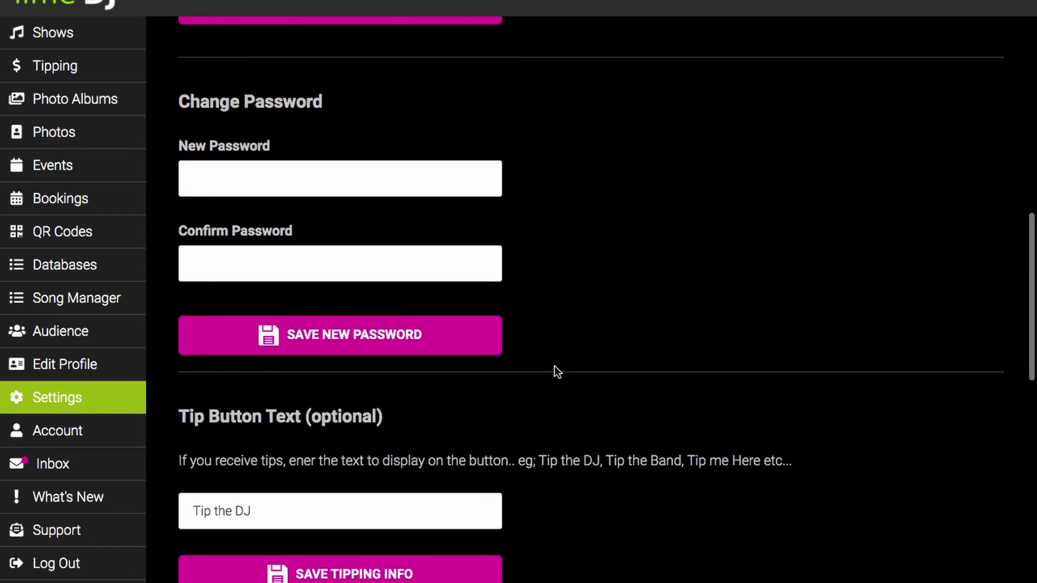
click(331, 509)
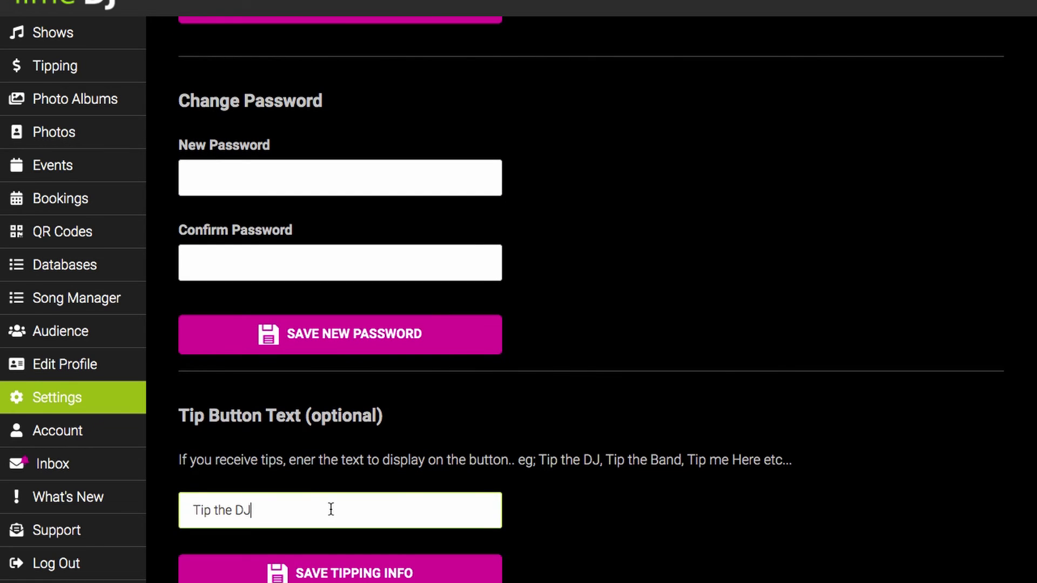
key(BackSpace)
key(BackSpace)
text(Band)
key(BackSpace)
key(BackSpace)
key(BackSpace)
key(BackSpace)
key(BackSpace)
key(BackSpace)
key(BackSpace)
key(BackSpace)
key(BackSpace)
key(BackSpace)
key(BackSpace)
key(BackSpace)
text(Send a Tip)
- Choose AUD - Australian Dollar as the Stripe Integration tip currency
scroll(630, 523, down, 4)
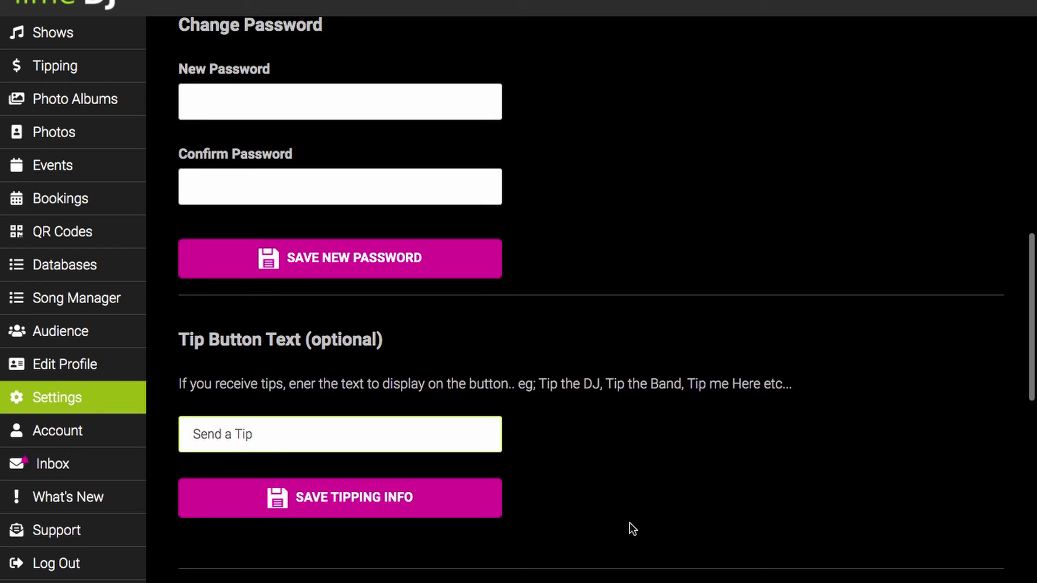
scroll(630, 523, down, 4)
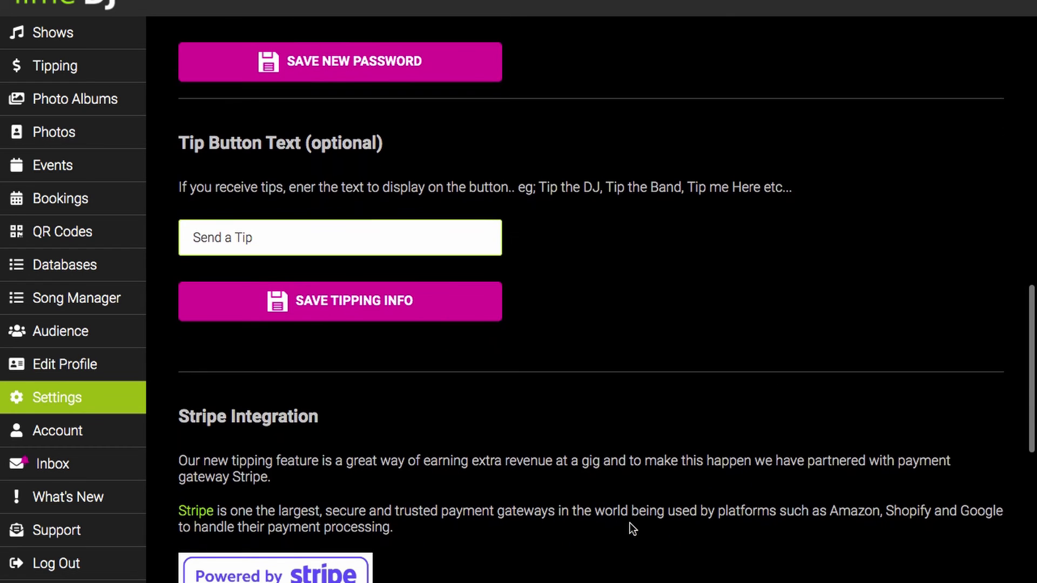
scroll(629, 522, down, 2)
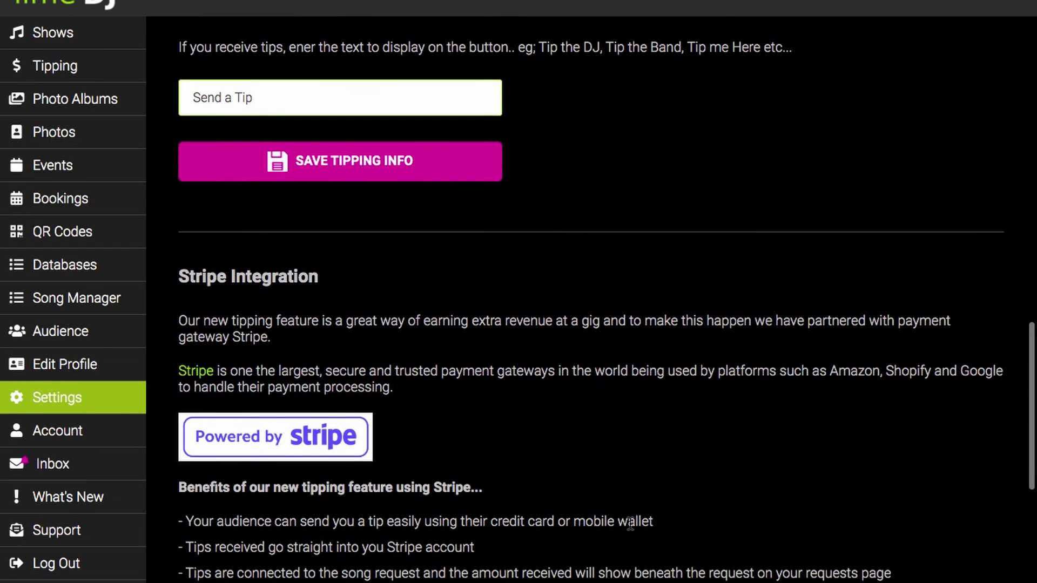
scroll(630, 522, down, 2)
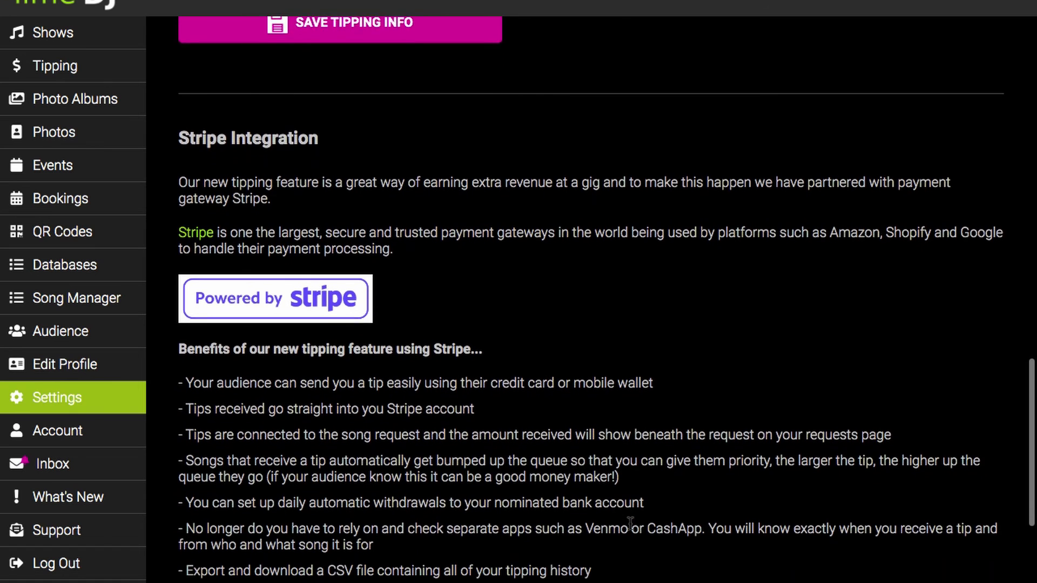
scroll(631, 528, down, 2)
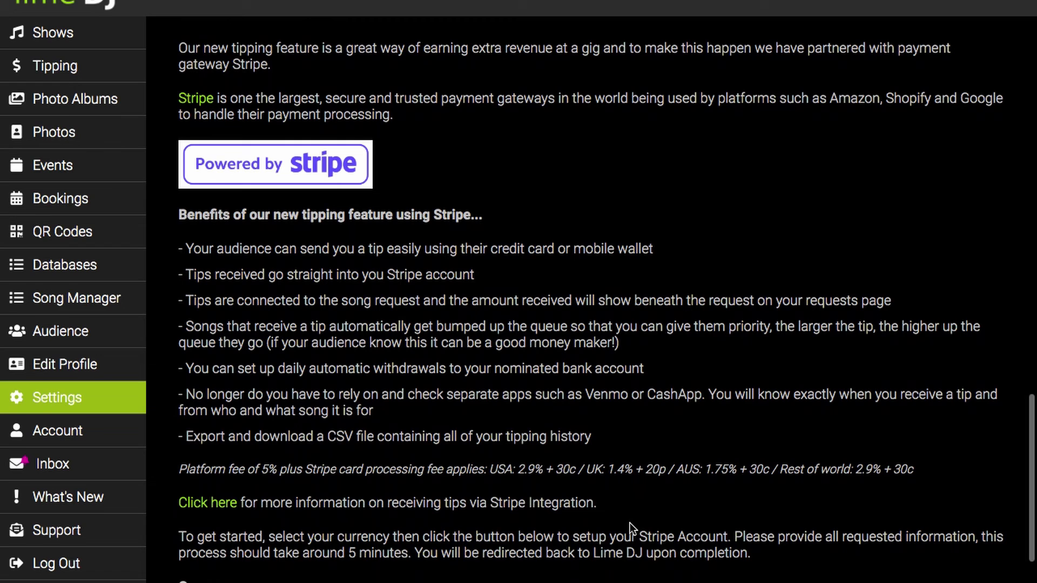
scroll(629, 523, down, 3)
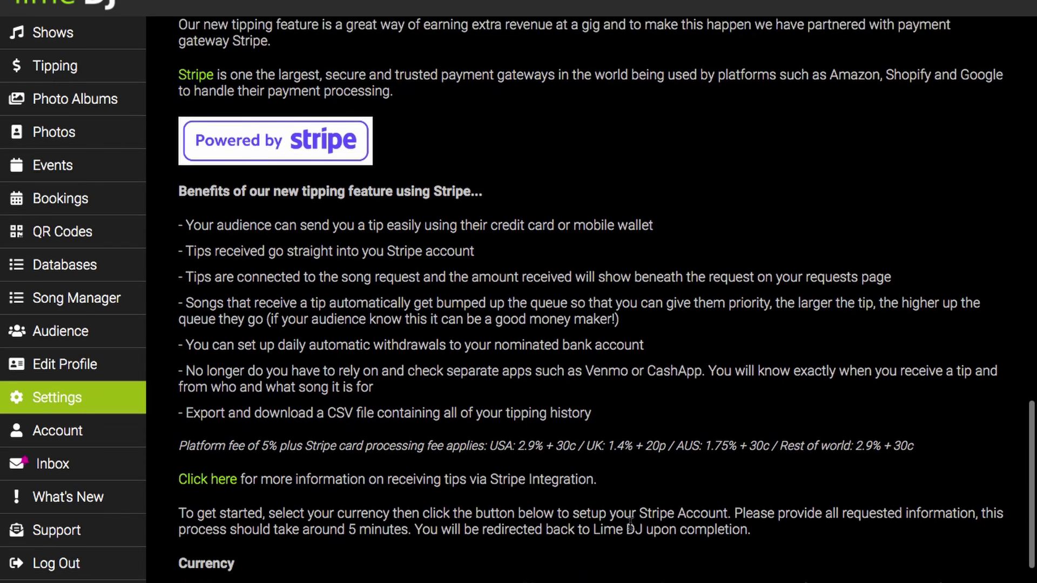
scroll(629, 523, down, 1)
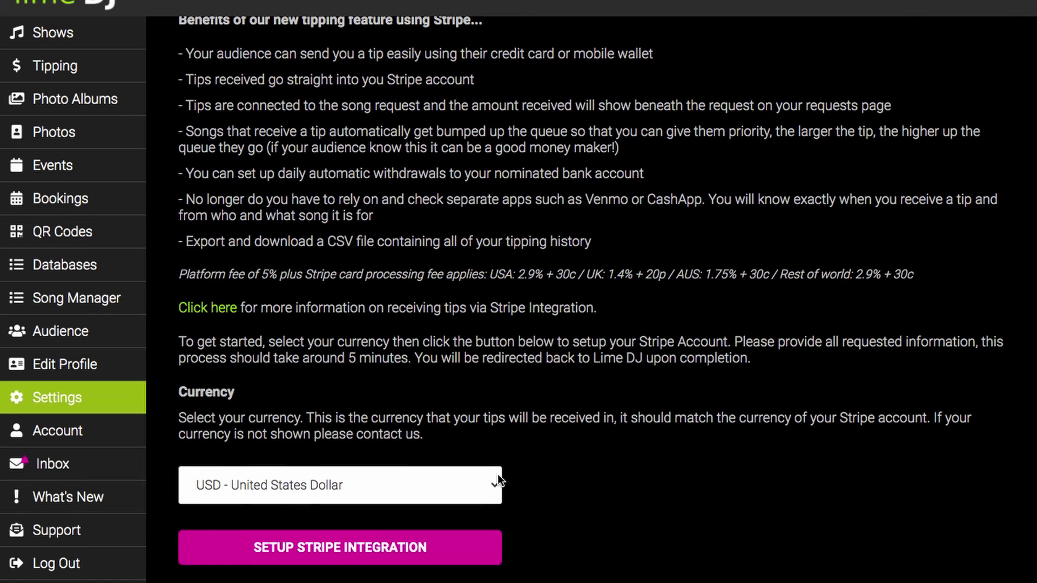
click(491, 486)
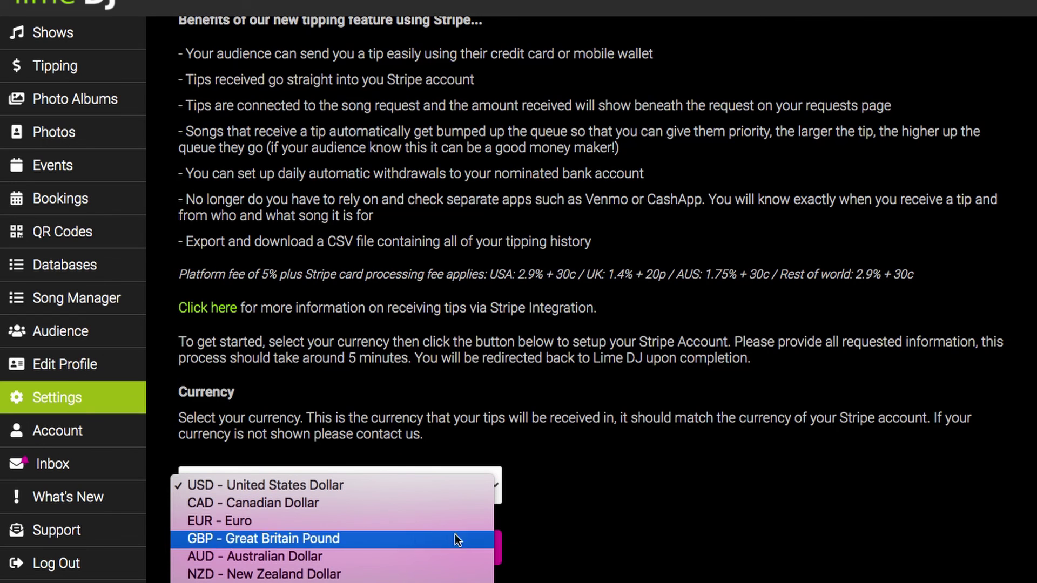
click(441, 559)
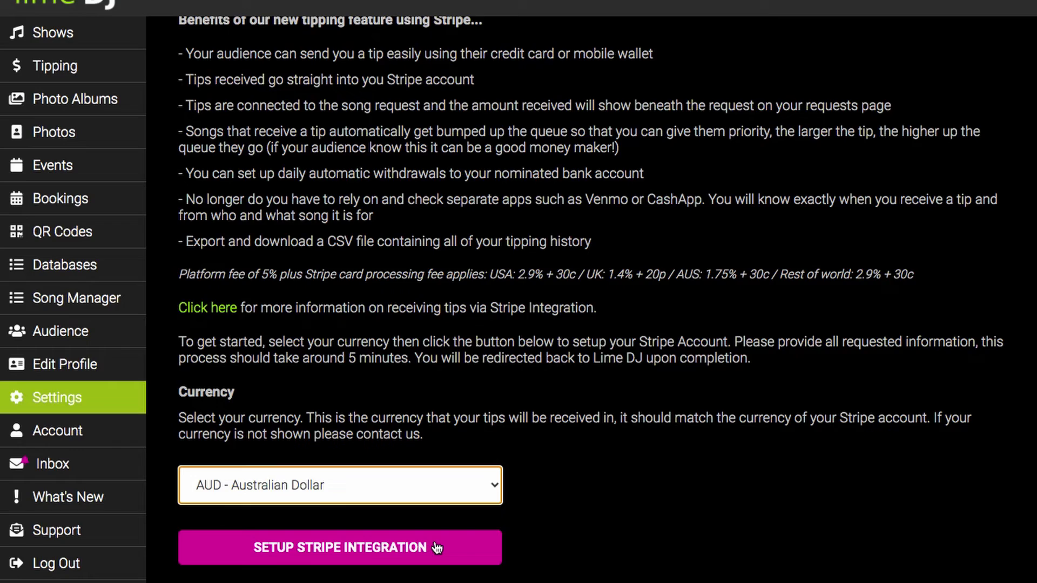
- Start Stripe integration setup and continue Stripe's Get started page with the prefilled email
click(437, 548)
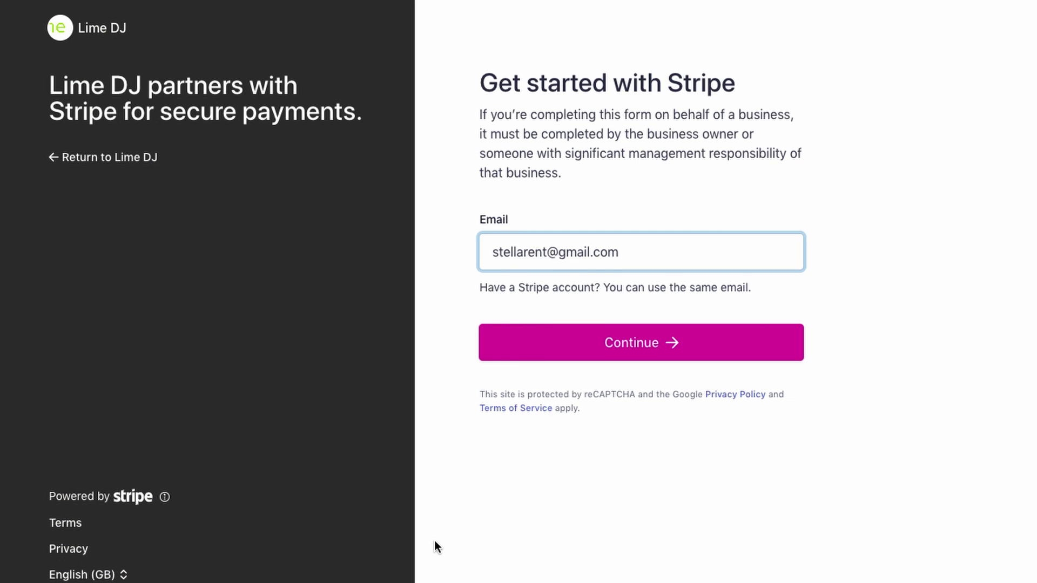
click(588, 351)
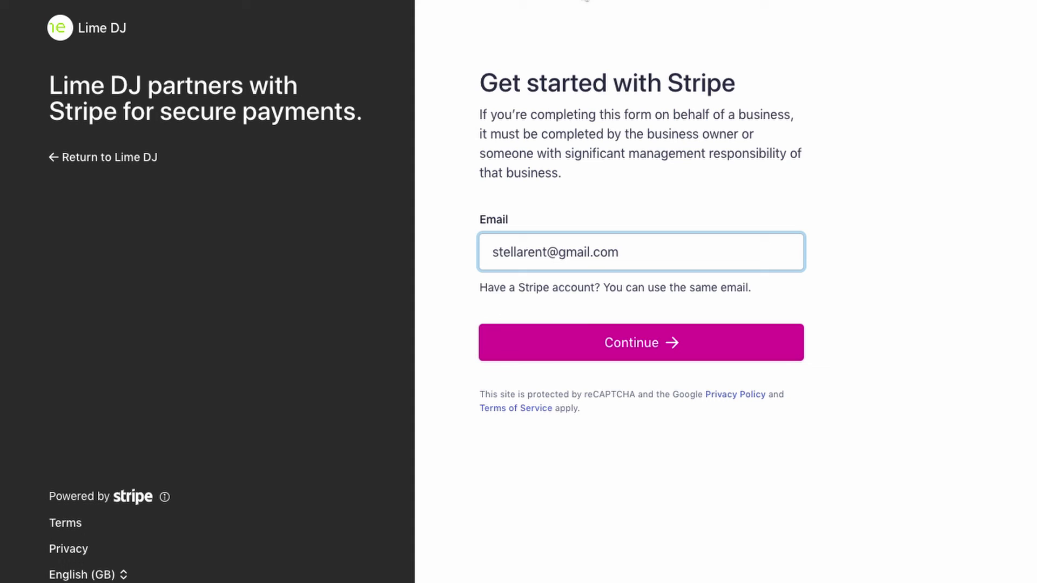